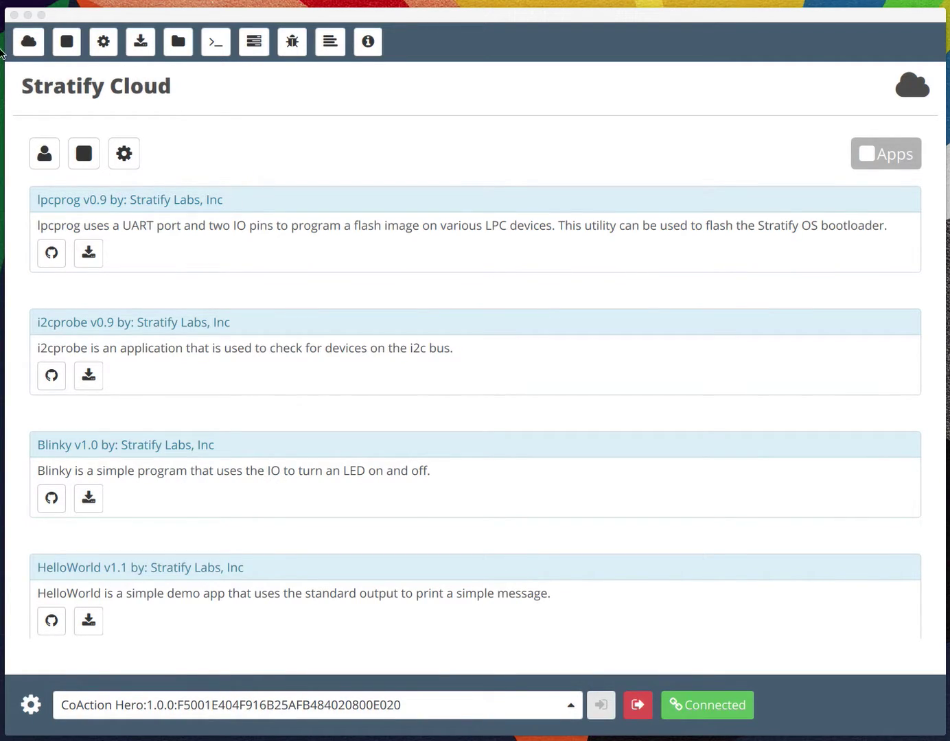
Download the CoActionHero v1.0 hardware package from Stratify Cloud to the cloud workspace.
left_click(29, 44)
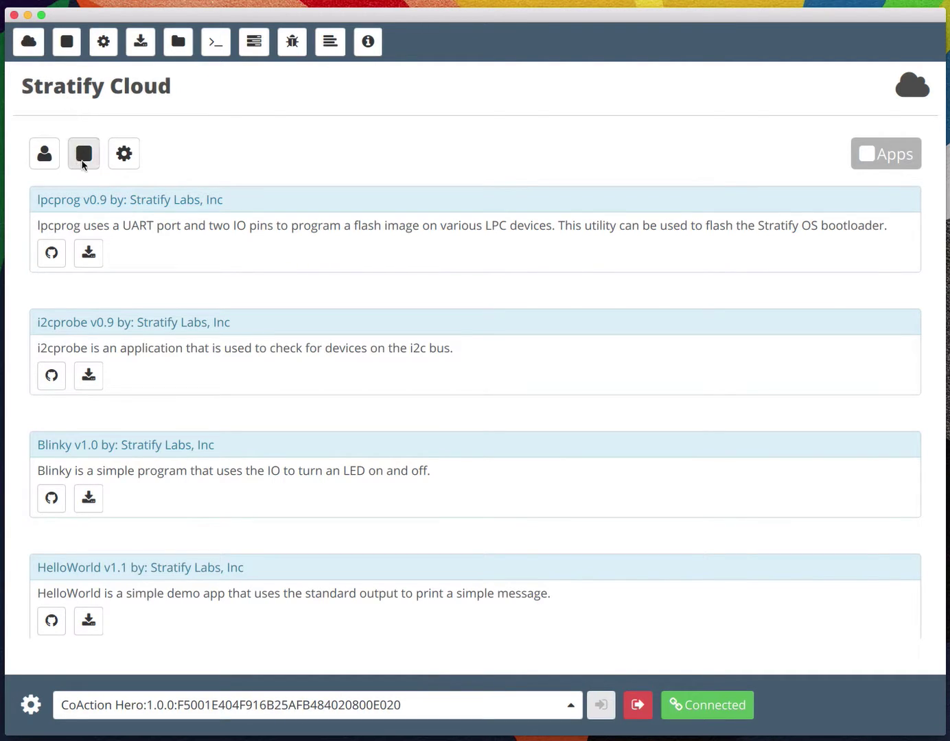
left_click(122, 155)
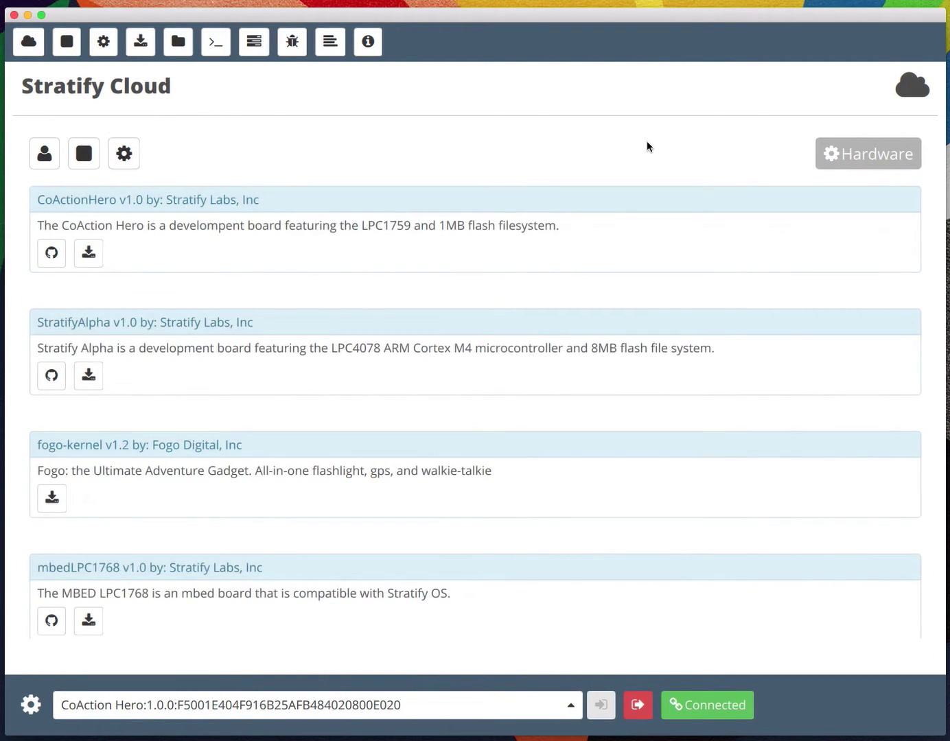
scroll(227, 331, "down", 1)
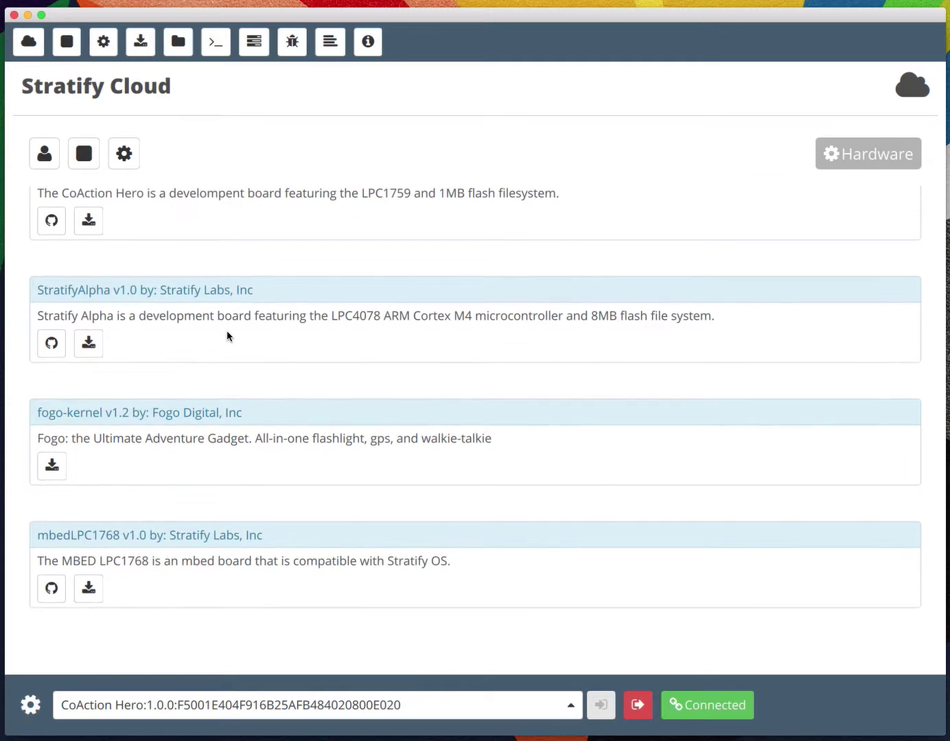
scroll(218, 321, "up", 1)
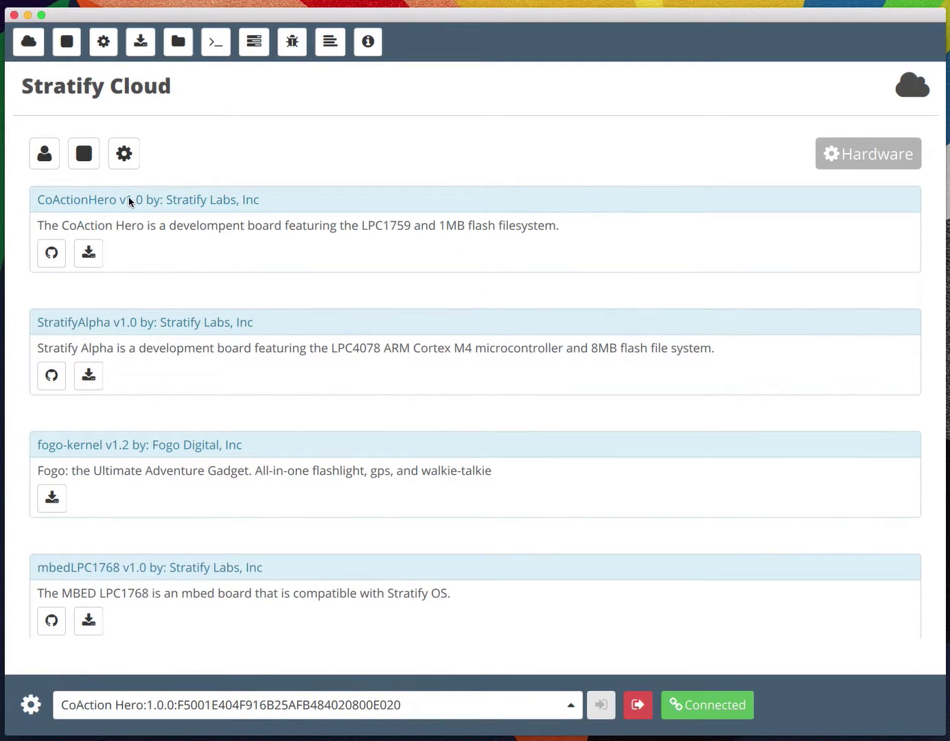
left_click(87, 261)
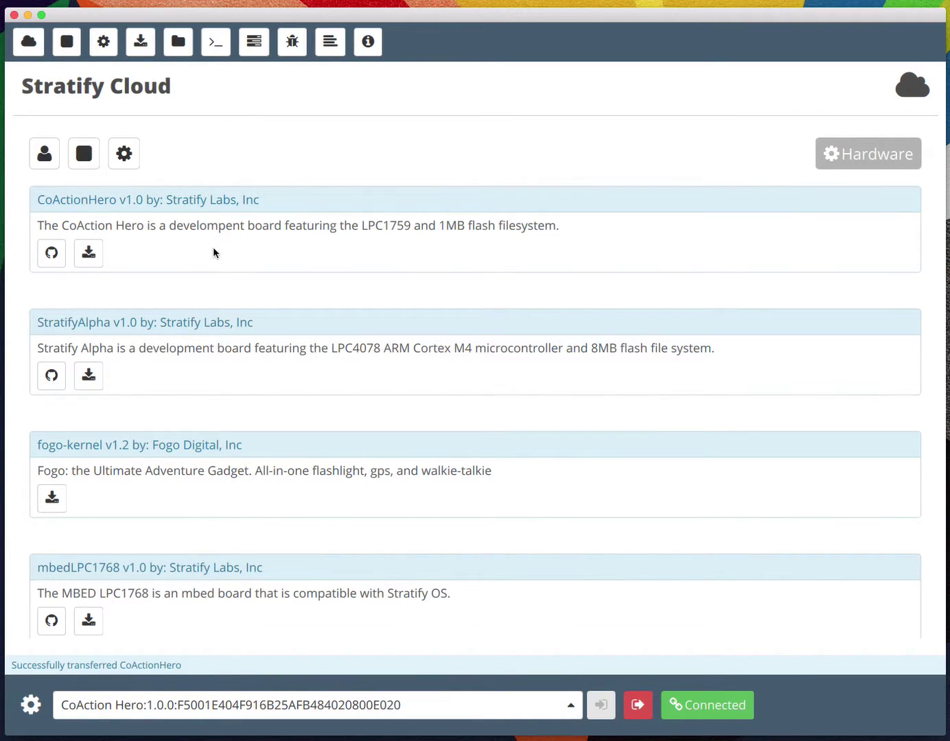
Install the CoActionHero kernel on the connected board from the cloud workspace, using the build_release build.
left_click(104, 41)
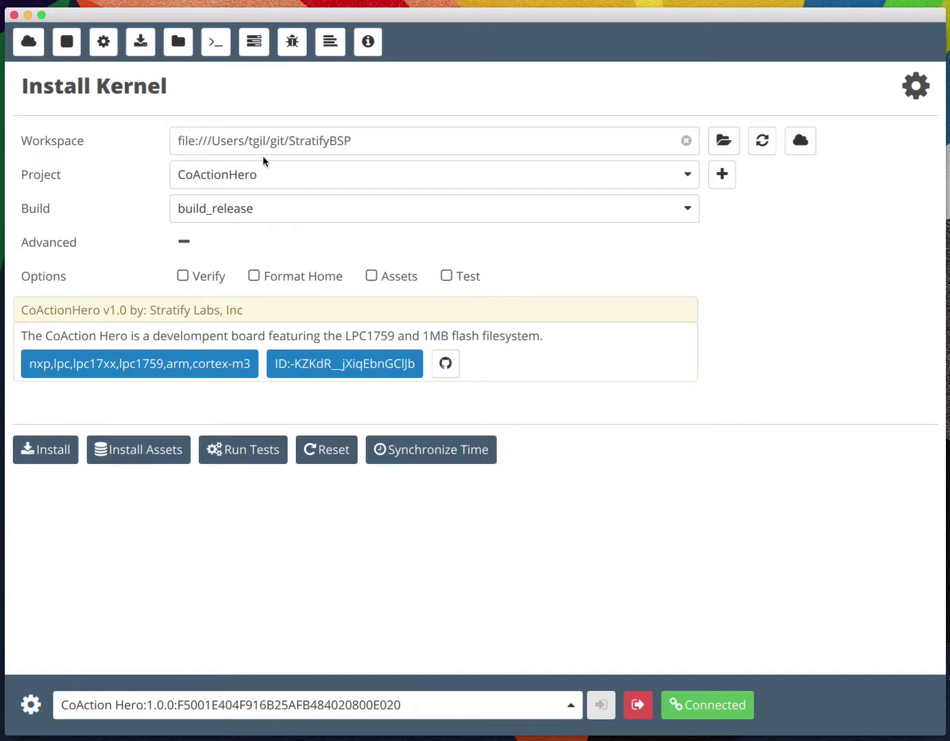
left_click(800, 140)
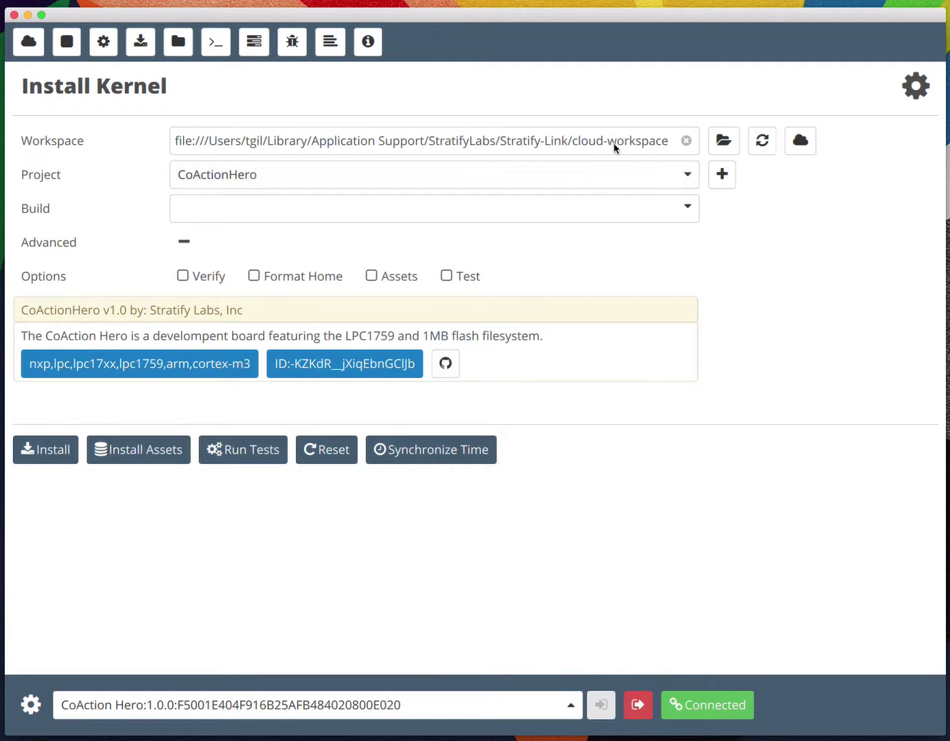
left_click(287, 211)
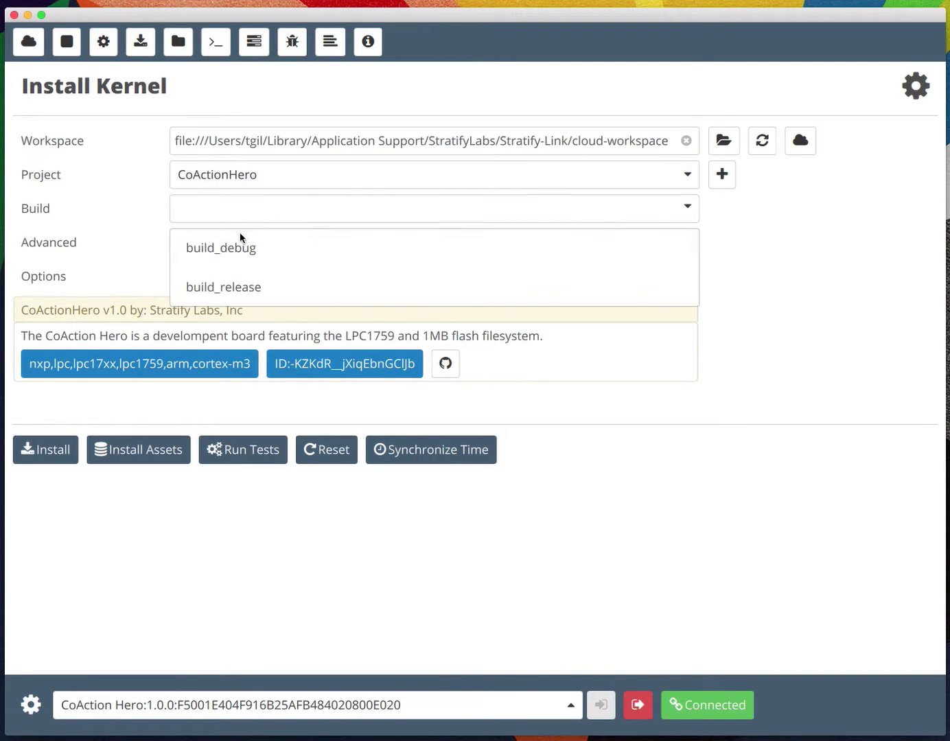
left_click(215, 288)
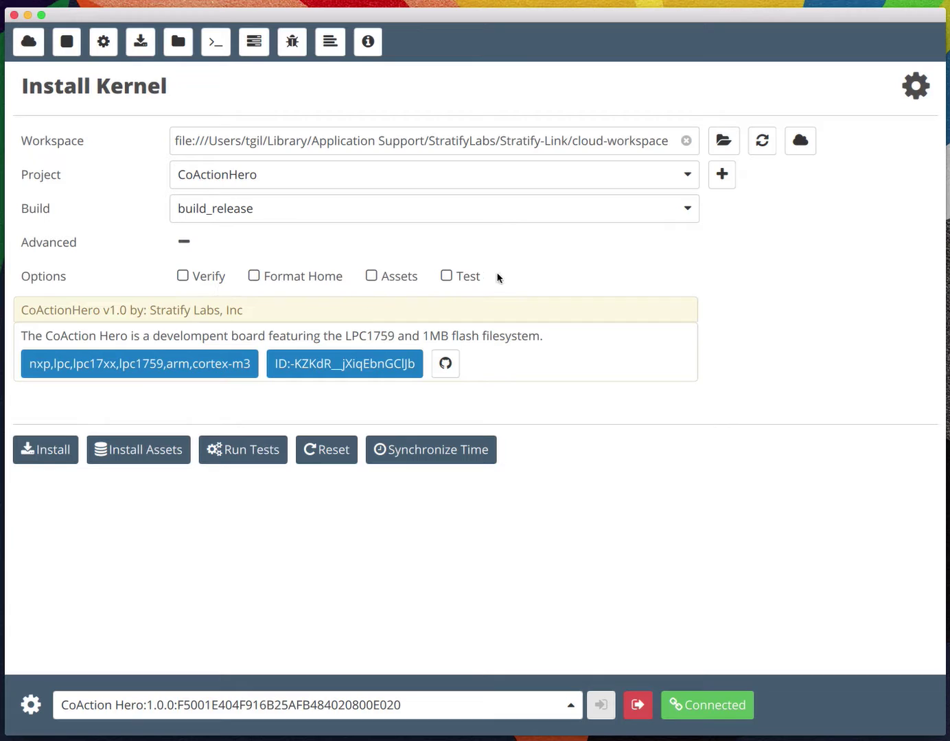
left_click(44, 451)
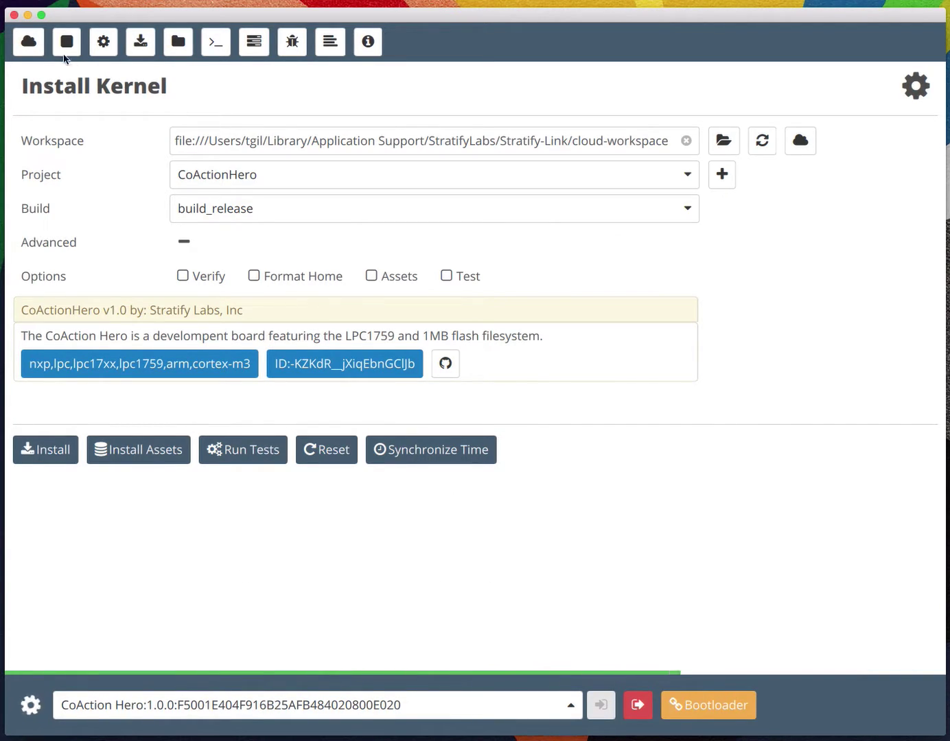
Download the HelloWorld and Blinky apps from Stratify Cloud to the cloud workspace.
left_click(29, 40)
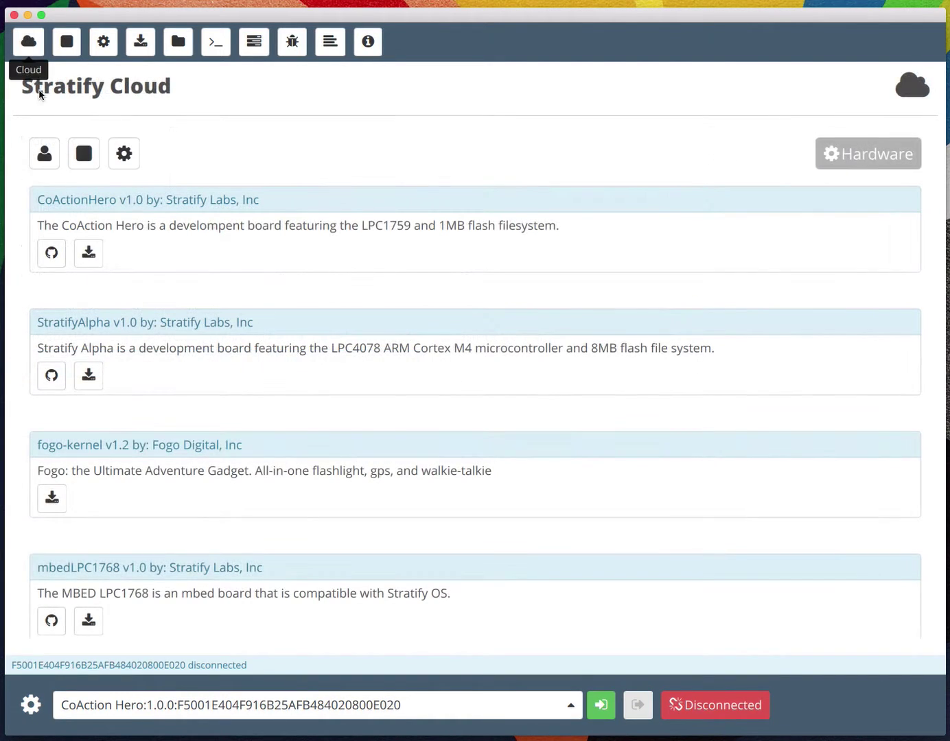
left_click(81, 167)
scroll(229, 241, "down", 3)
scroll(228, 241, "down", 2)
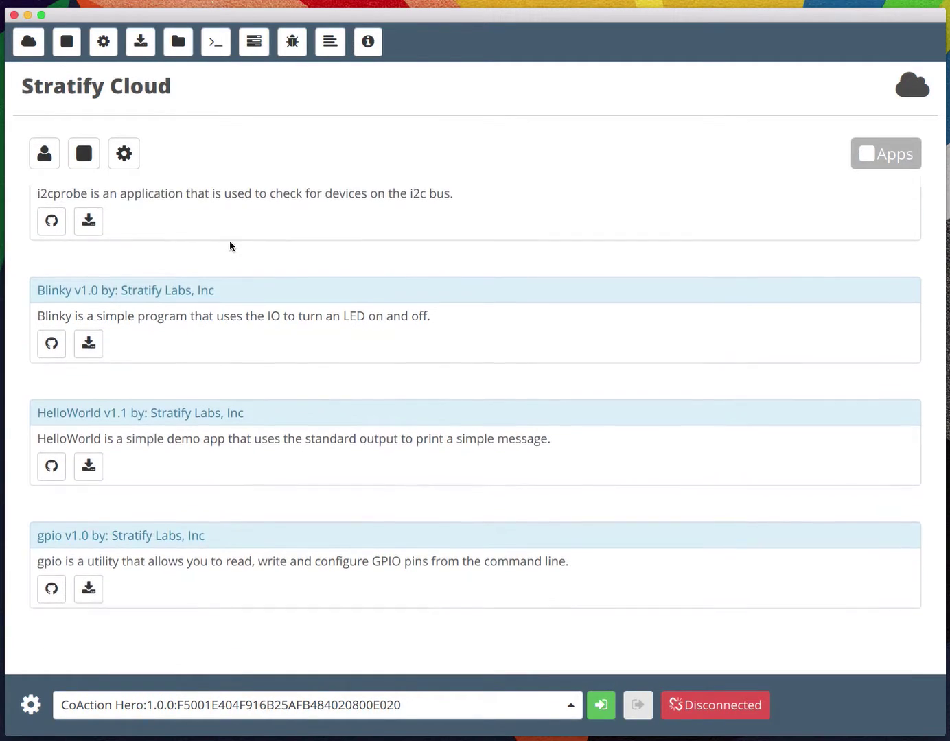
left_click(94, 466)
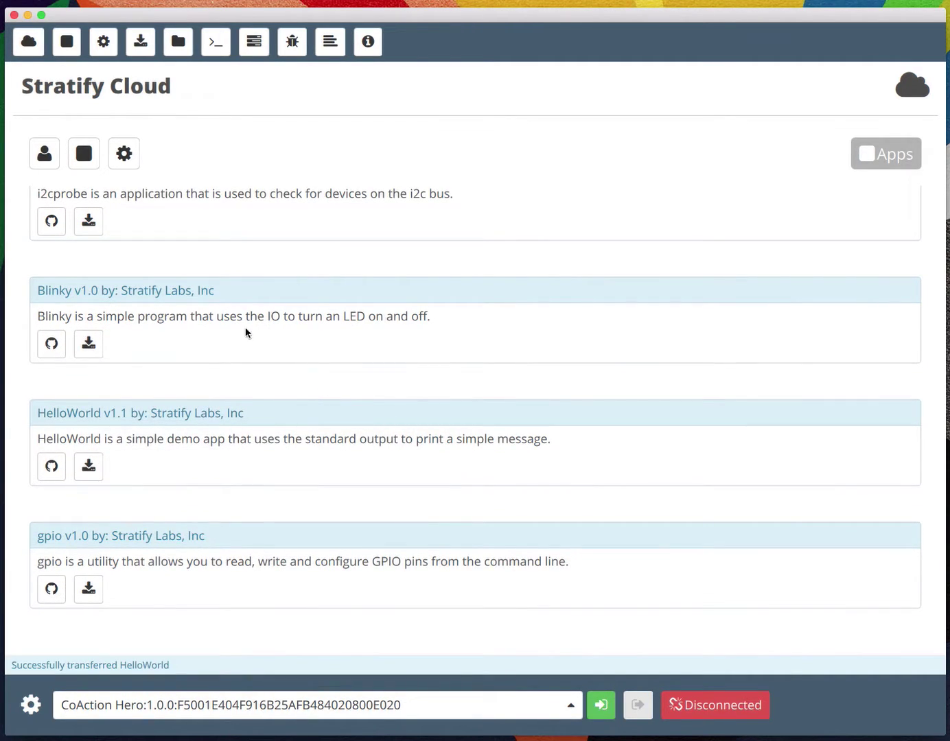
left_click(88, 343)
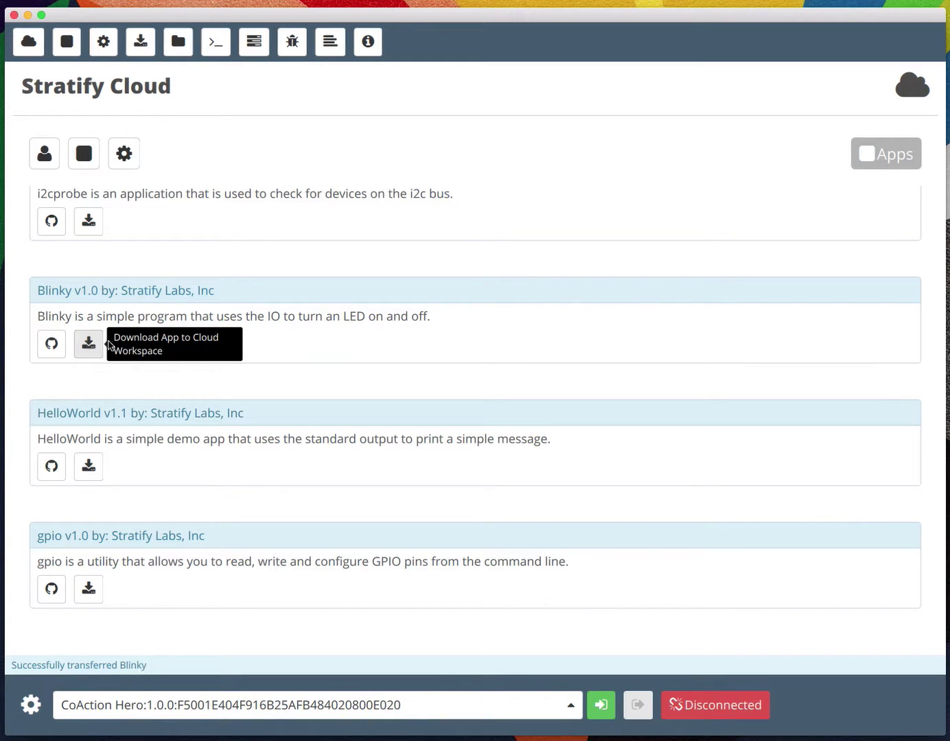
Load the cloud workspace for application installation and select the HelloWorld project.
left_click(67, 42)
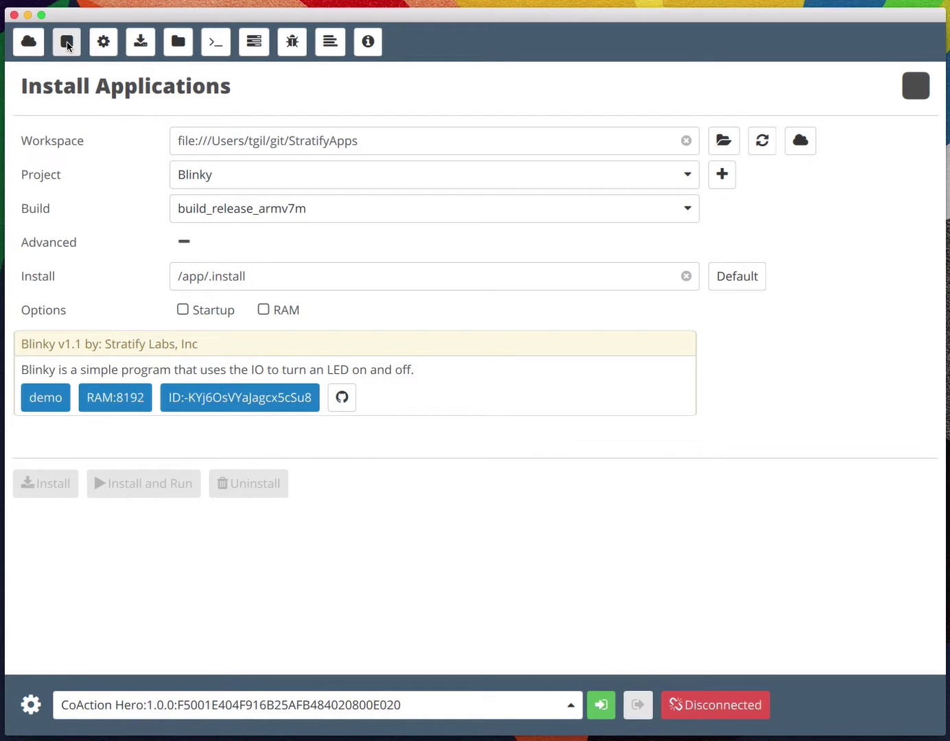
left_click(800, 142)
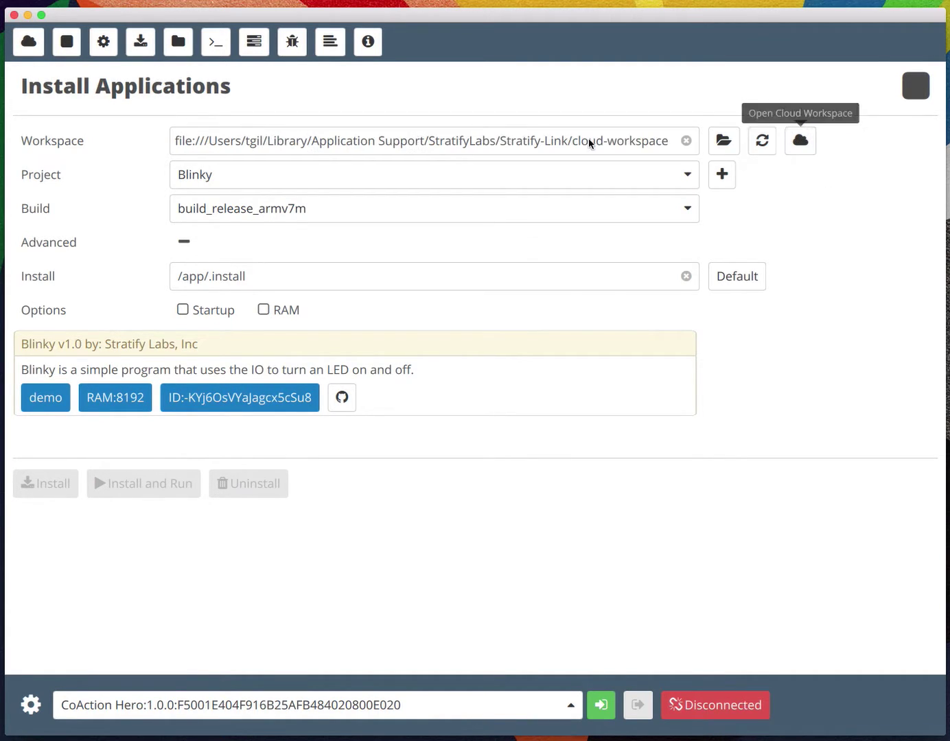
left_click(392, 173)
scroll(268, 316, "down", 1)
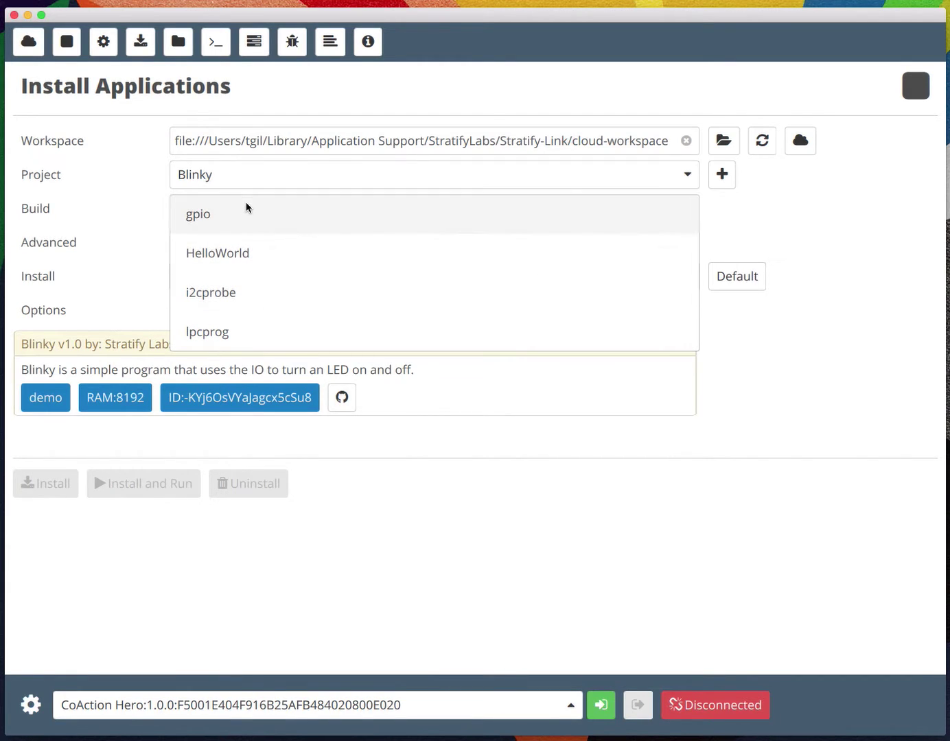
left_click(240, 252)
Reconnect the CoAction Hero board, then install and run HelloWorld with terminal output started.
left_click(598, 708)
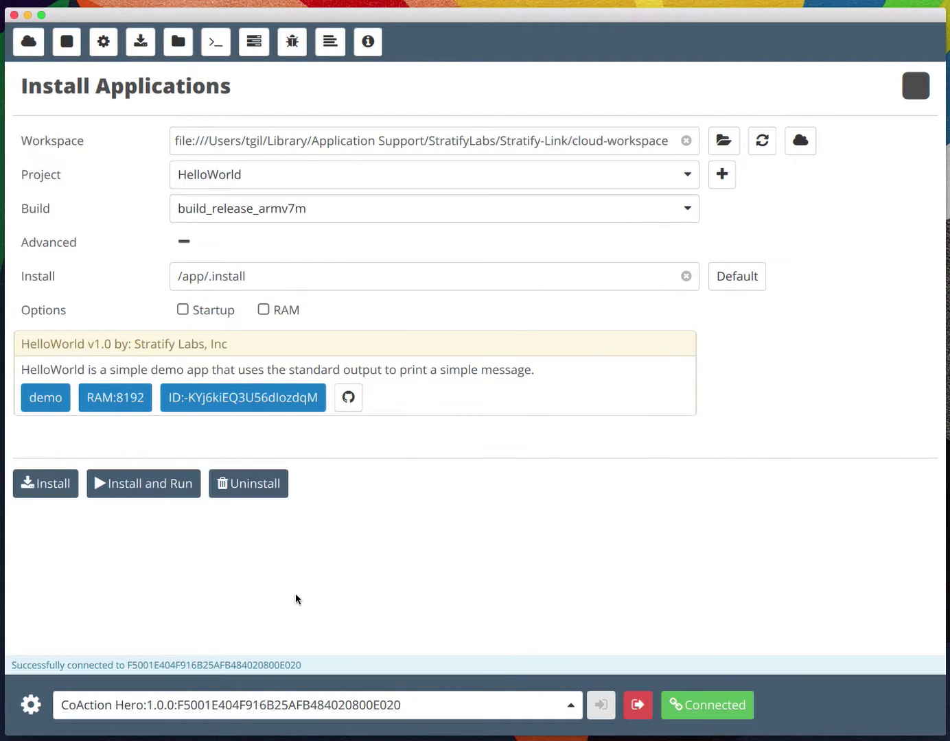
left_click(138, 486)
left_click(692, 141)
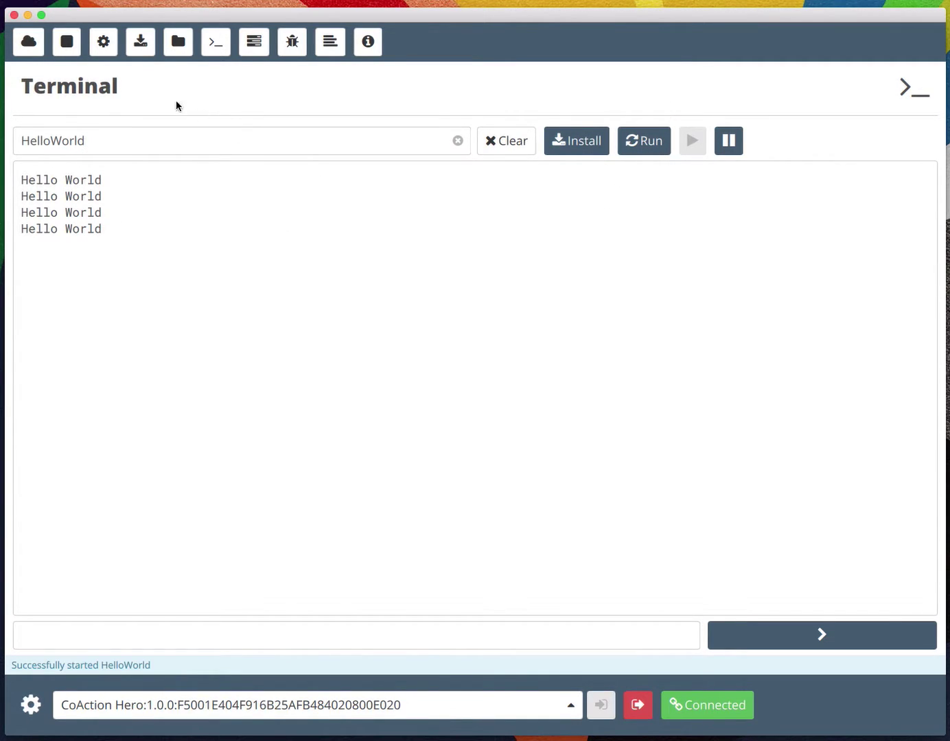
Install and run the Blinky project on the board from the cloud workspace.
left_click(66, 42)
left_click(227, 178)
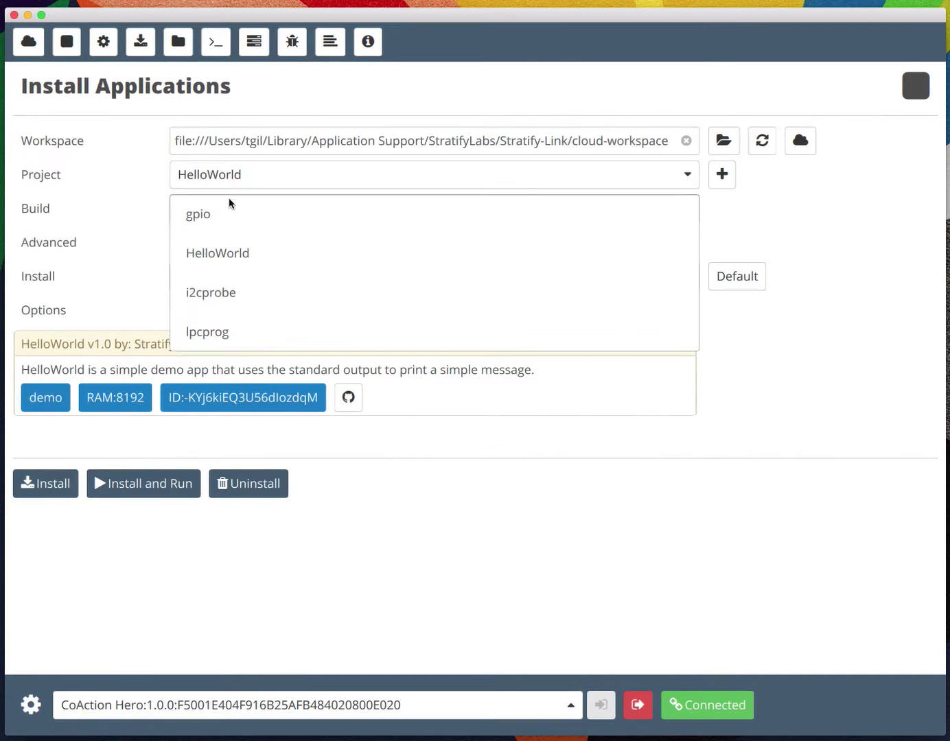
scroll(247, 275, "up", 2)
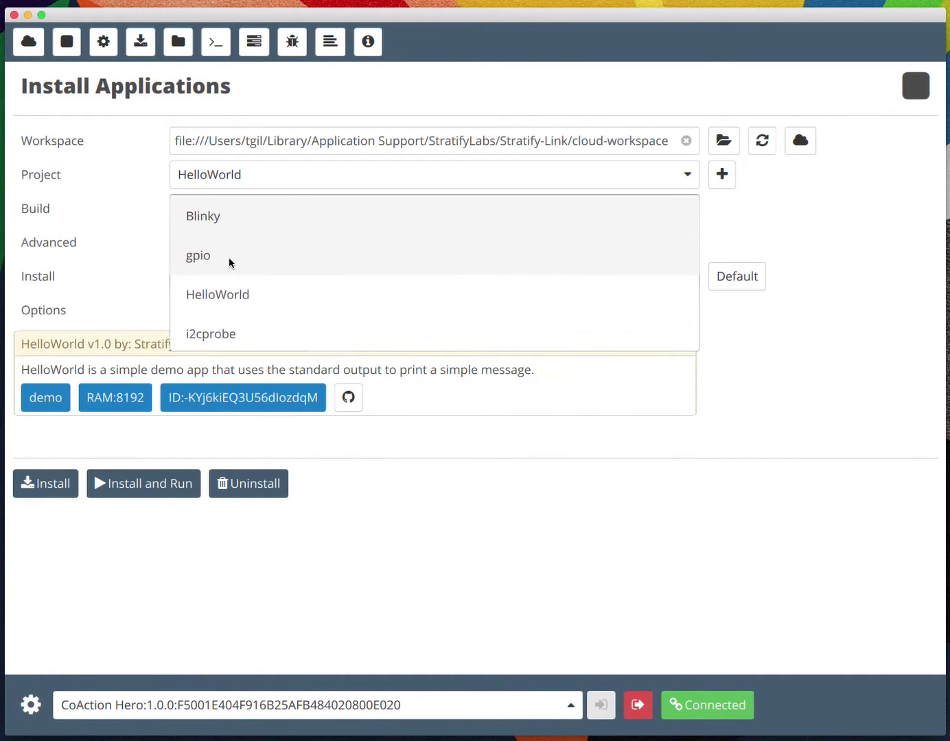
left_click(216, 215)
left_click(144, 484)
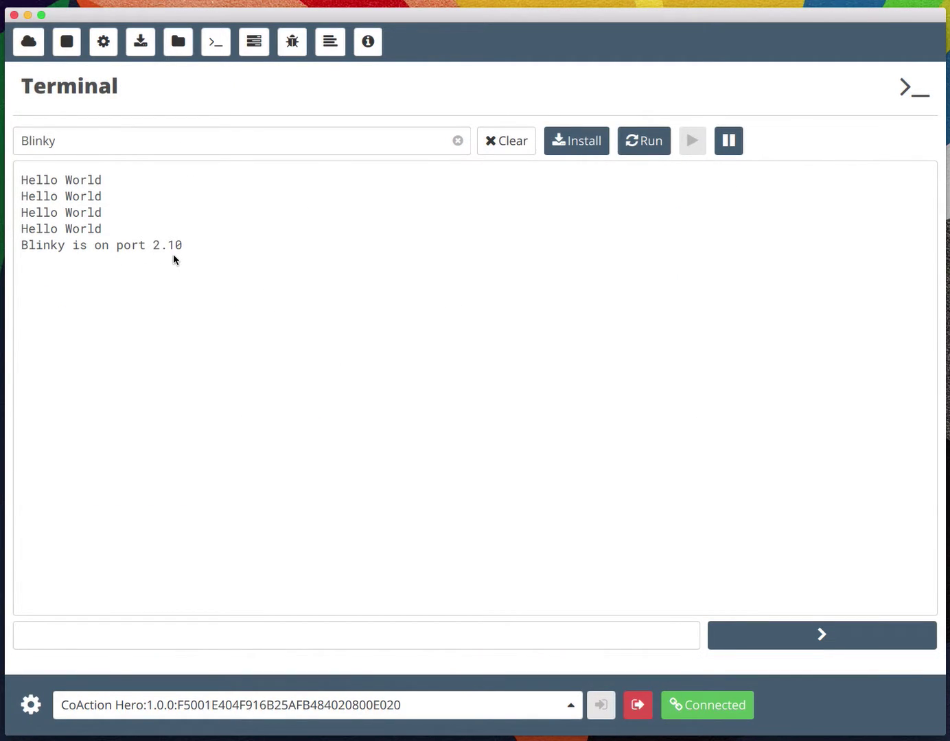
Run the HelloWorld app again from the terminal by entering HelloWorld as the application name.
double_click(81, 142)
type("Hellow")
key("BackSpace")
type("World")
left_click(644, 141)
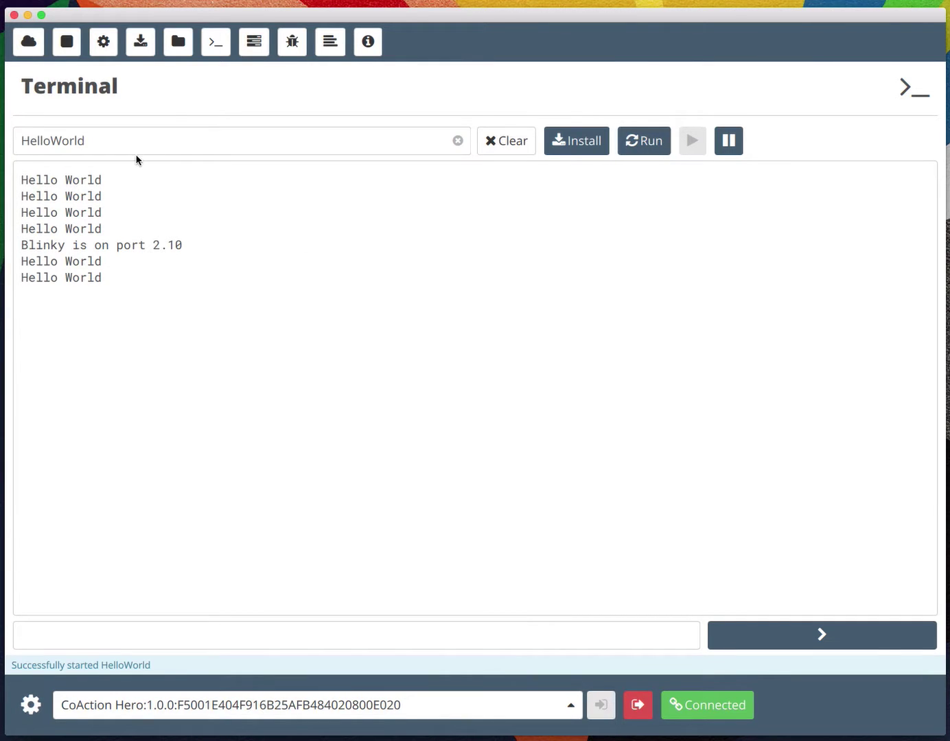
Browse the board's file system and examine the app folder, including the apps in flash and the ram folder.
left_click(179, 41)
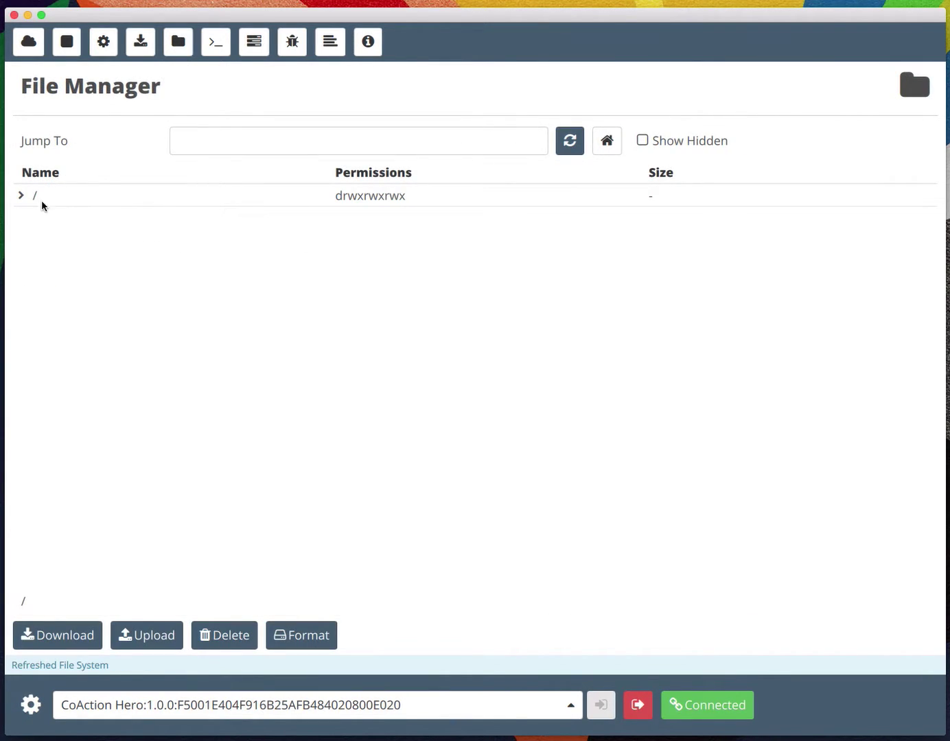
left_click(21, 196)
left_click(32, 218)
left_click(43, 241)
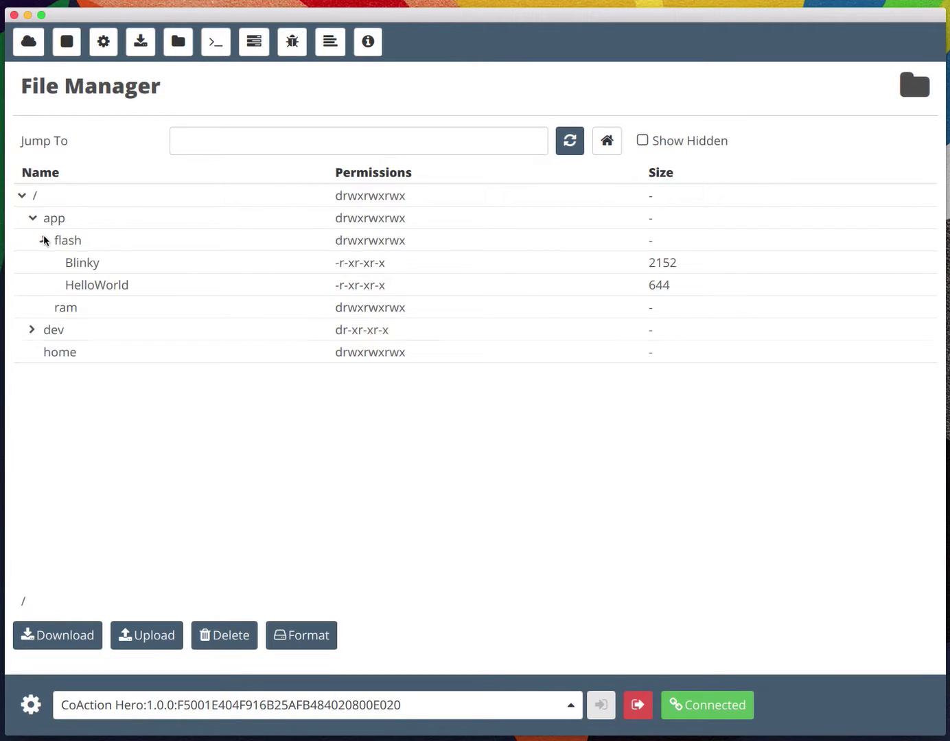
left_click(95, 266)
left_click(94, 279)
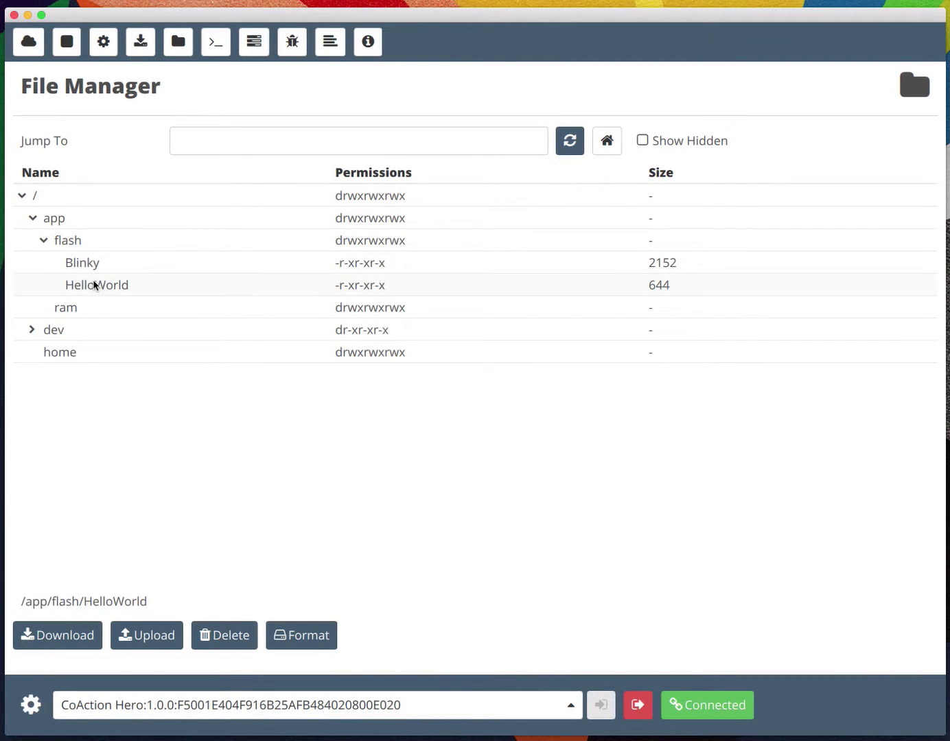
left_click(67, 311)
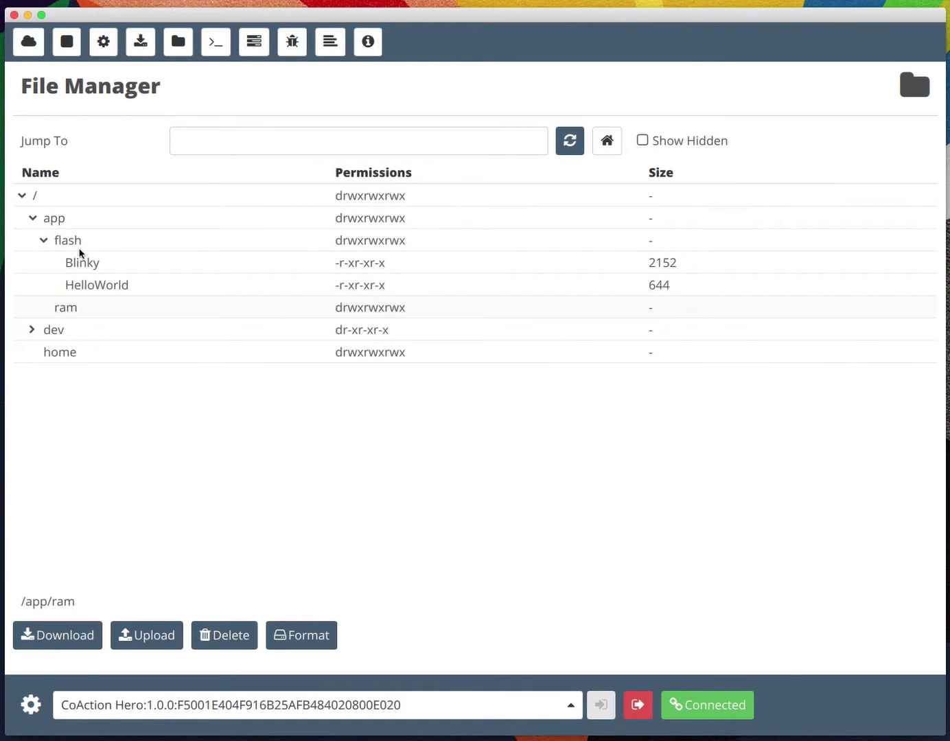
Expand the dev folder and examine its peripheral device entries, such as adc0, dac0 and pio1.
left_click(30, 330)
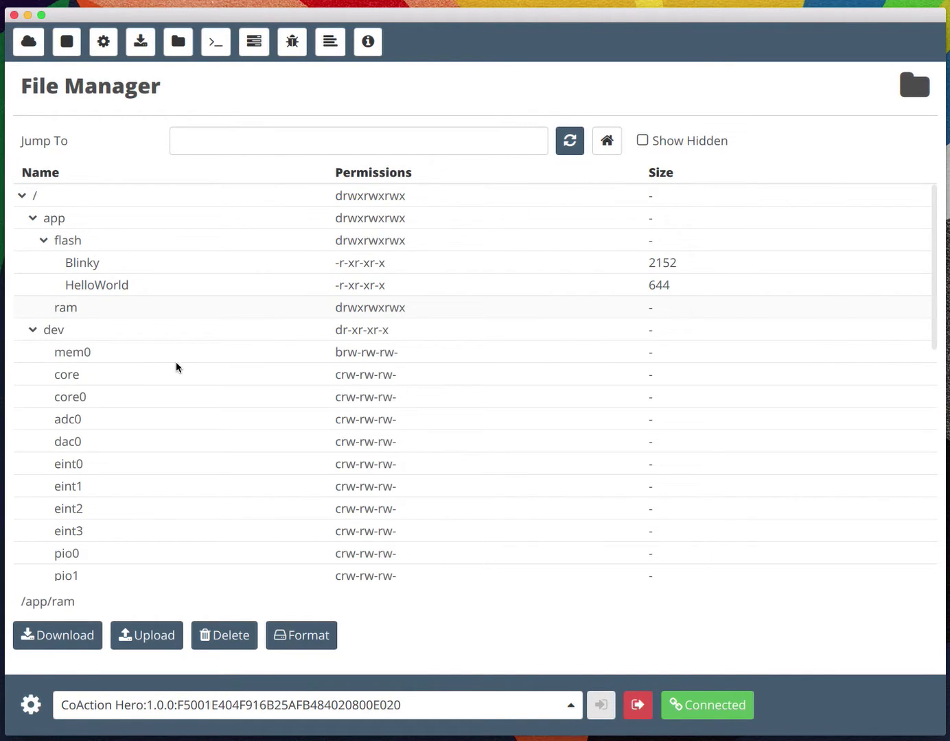
scroll(176, 368, "down", 1)
scroll(177, 362, "down", 5)
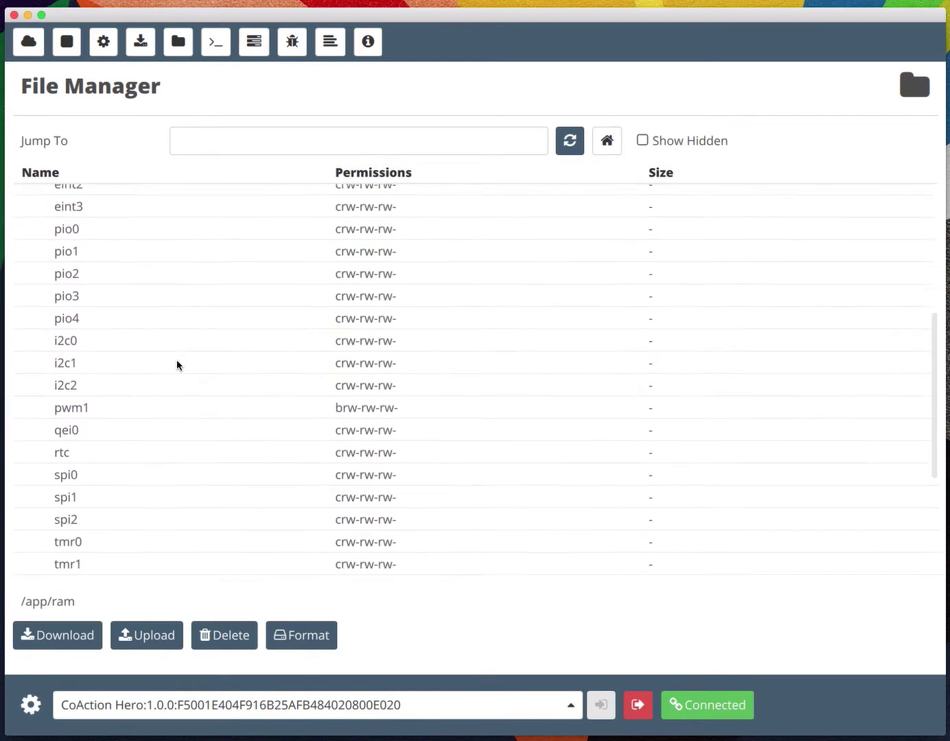
scroll(177, 360, "up", 5)
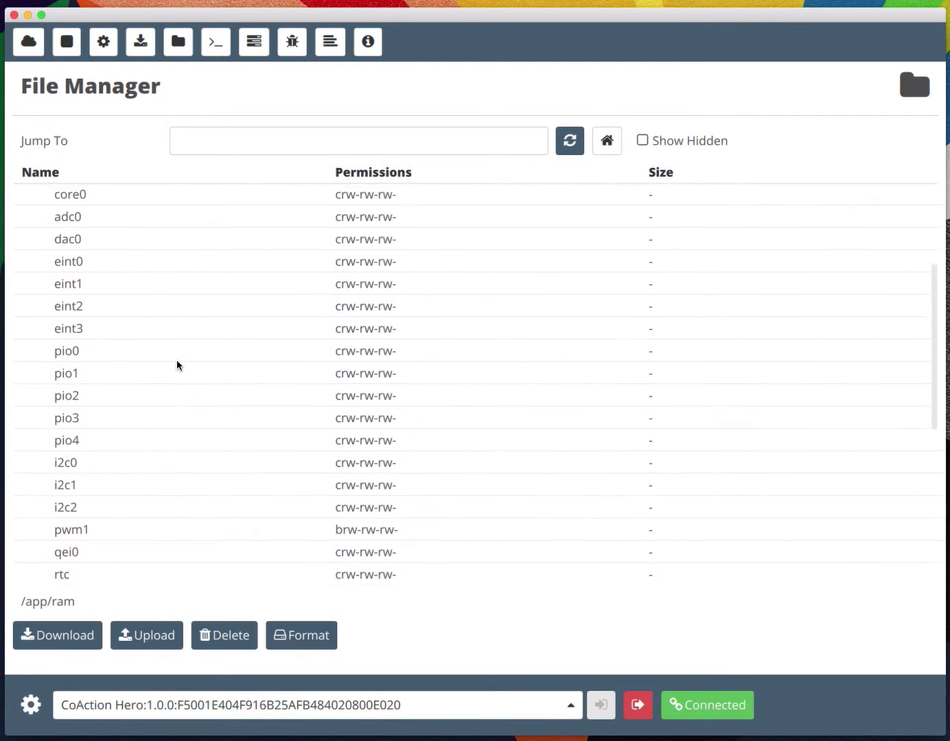
scroll(124, 302, "up", 1)
left_click(87, 266)
left_click(77, 284)
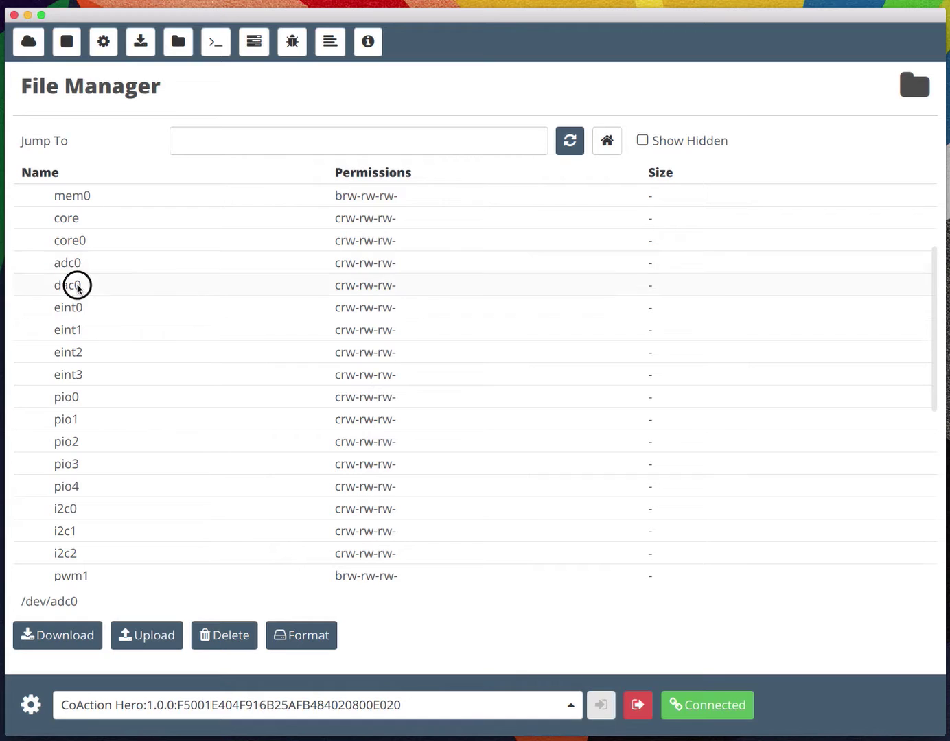
scroll(164, 298, "down", 5)
left_click(70, 329)
scroll(117, 398, "down", 1)
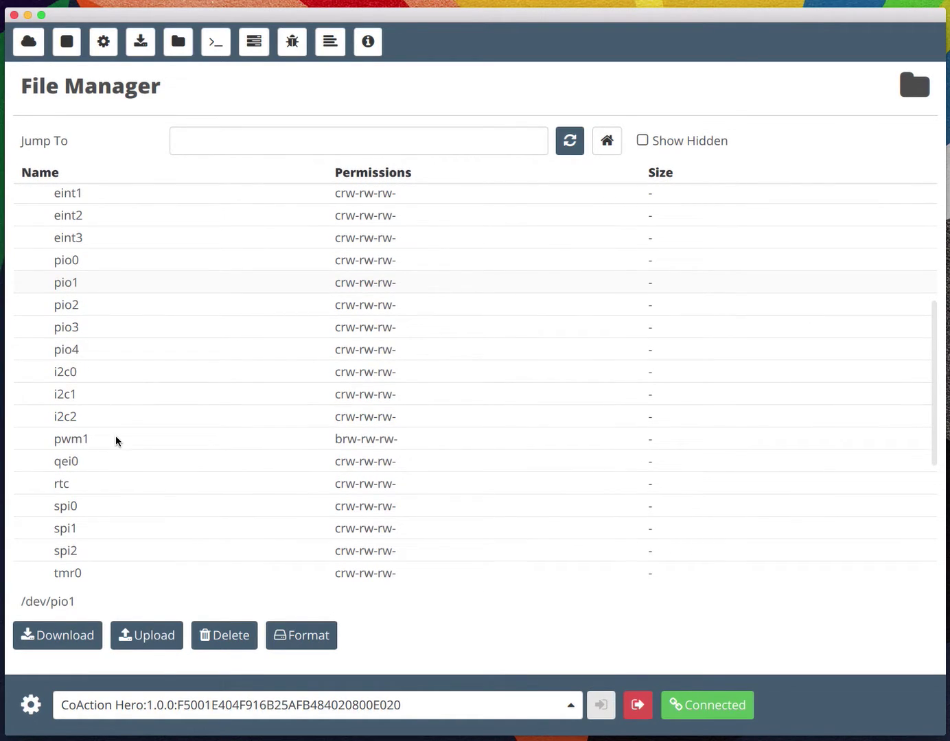
Examine the stdio-out, stdio-in, link-phy-usb and disk0 entries in the dev folder.
scroll(115, 435, "down", 10)
left_click(95, 482)
left_click(86, 504)
left_click(89, 526)
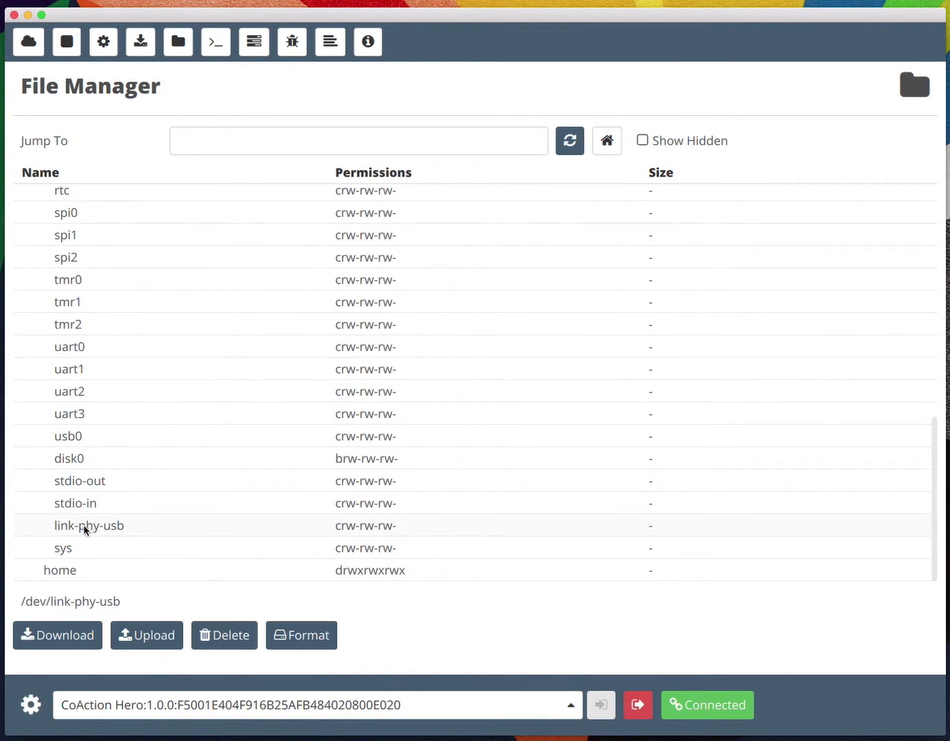
left_click(78, 460)
Upload autocorr_plot.m from the Desktop to the board's home folder and locate it in the refreshed file tree.
left_click(36, 572)
left_click(40, 644)
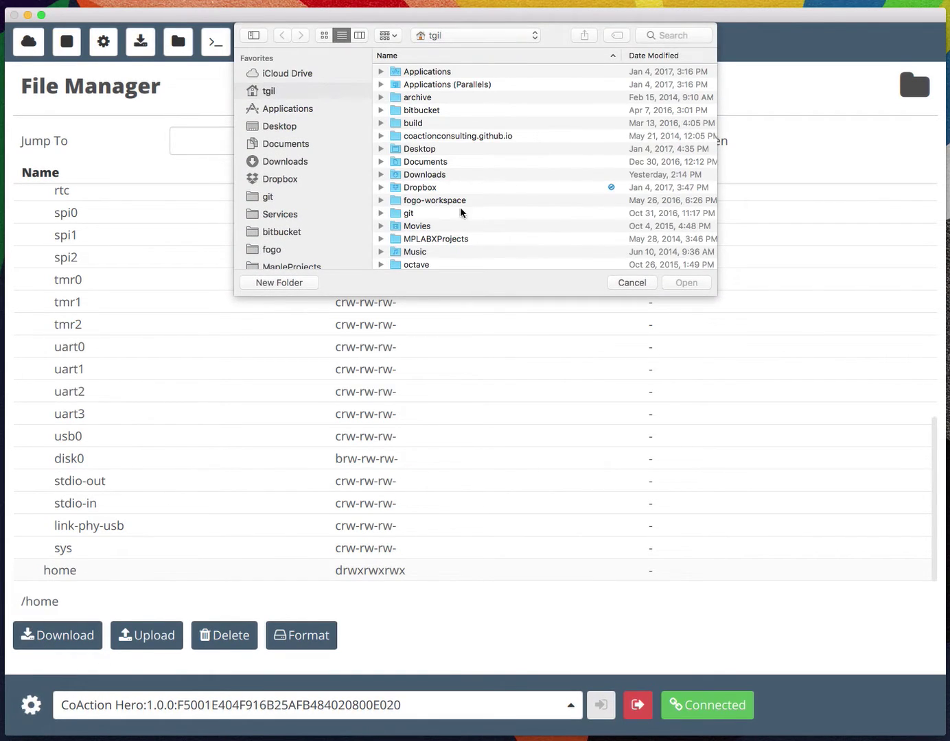
left_click(278, 126)
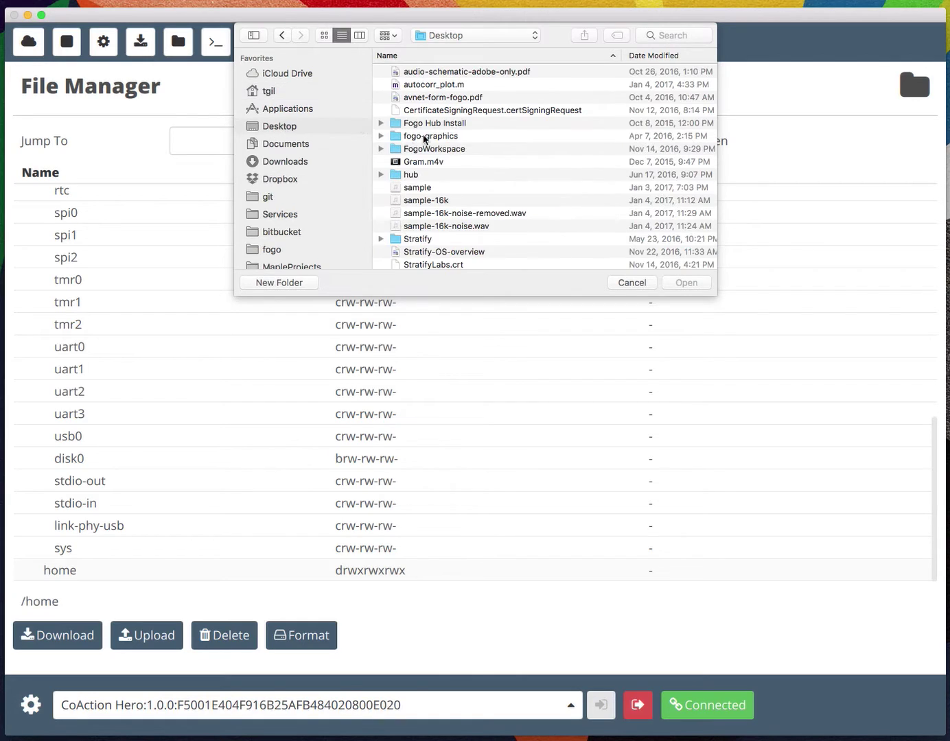
double_click(425, 85)
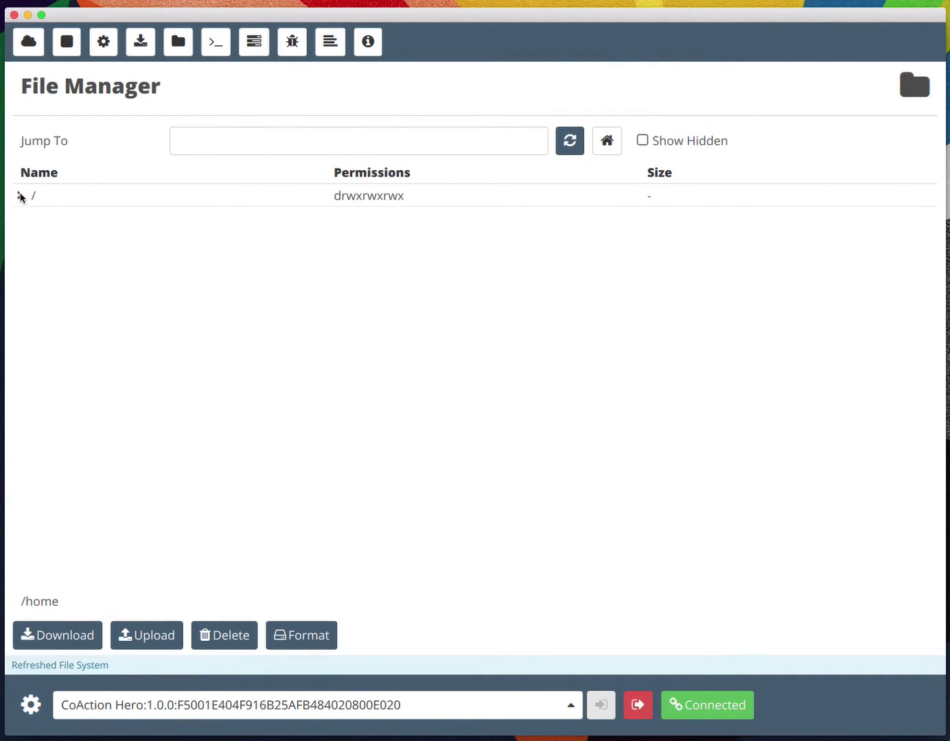
left_click(22, 195)
left_click(29, 262)
left_click(110, 286)
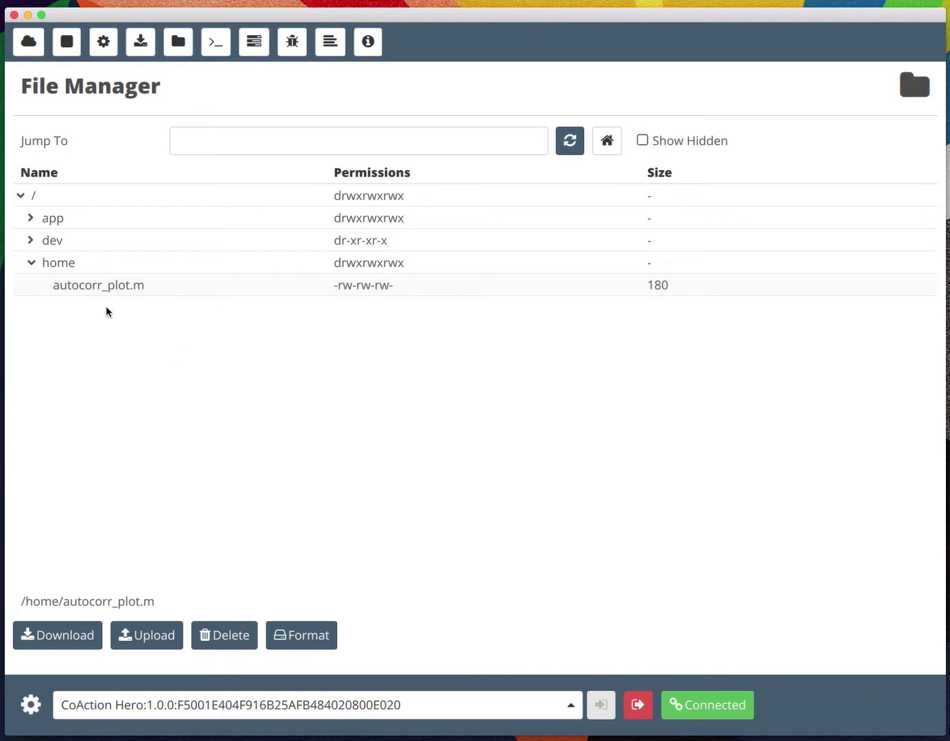
Delete autocorr_plot.m from the board's home folder and check the refreshed file tree.
left_click(128, 634)
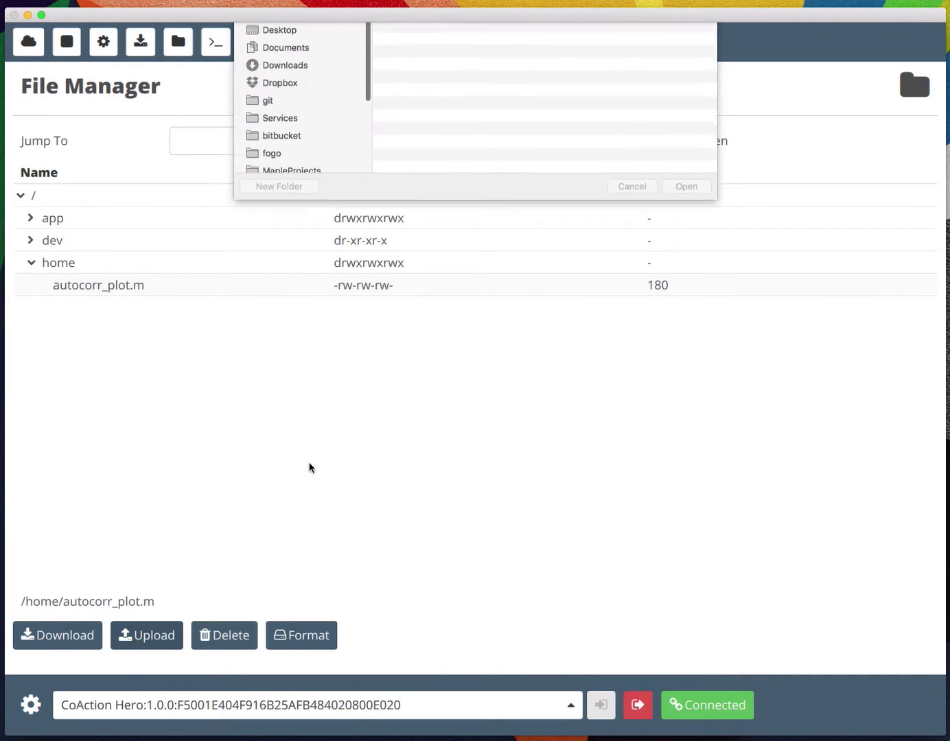
left_click(625, 281)
left_click(68, 268)
left_click(88, 287)
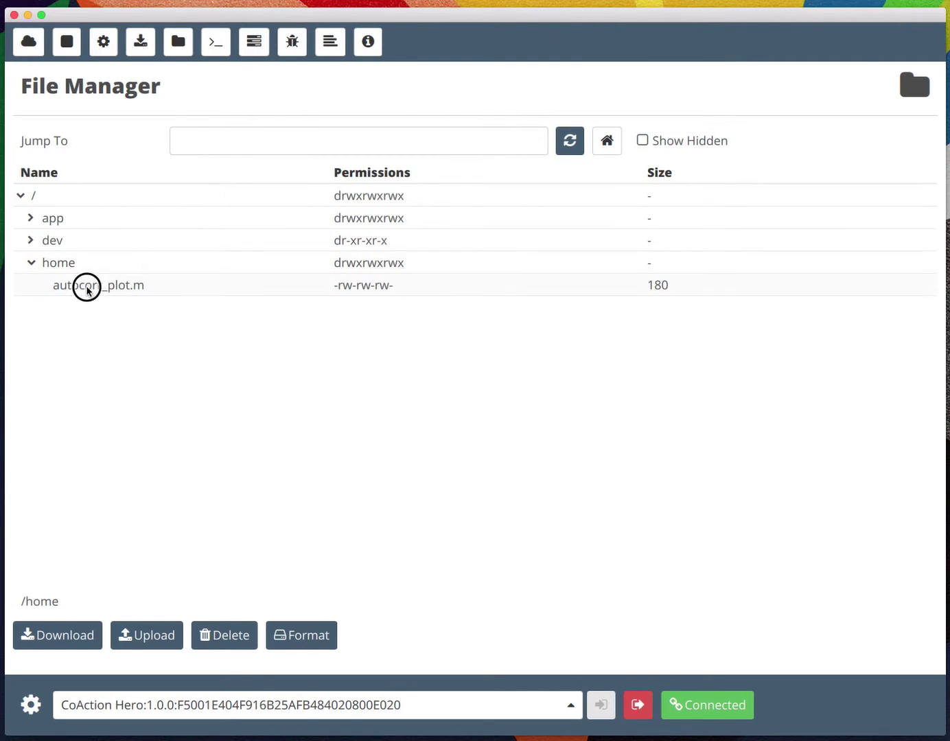
left_click(225, 645)
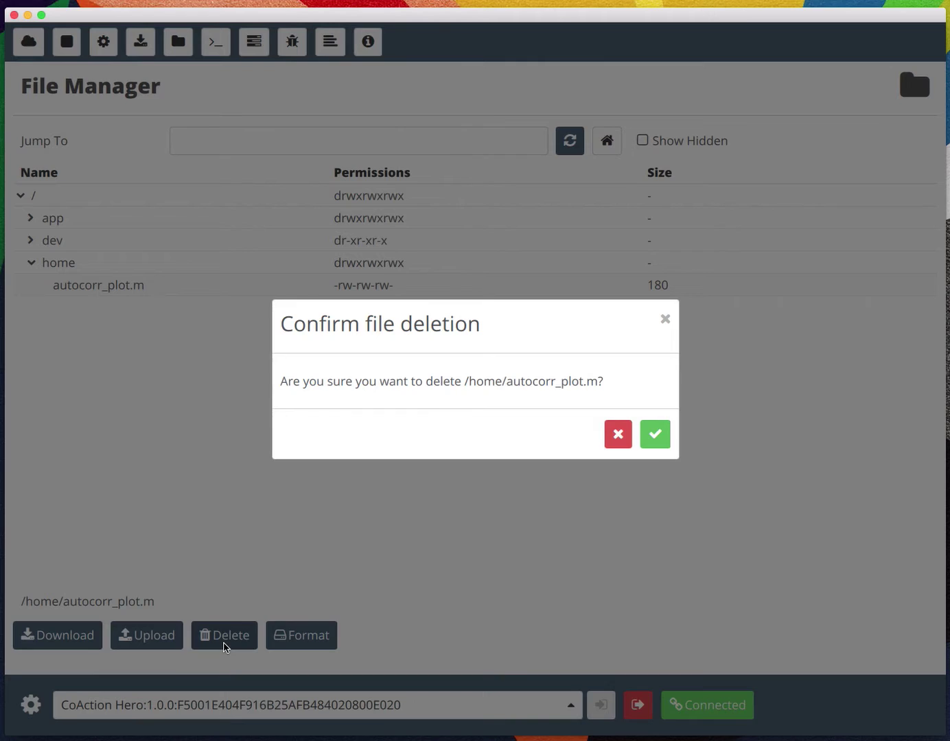
left_click(656, 434)
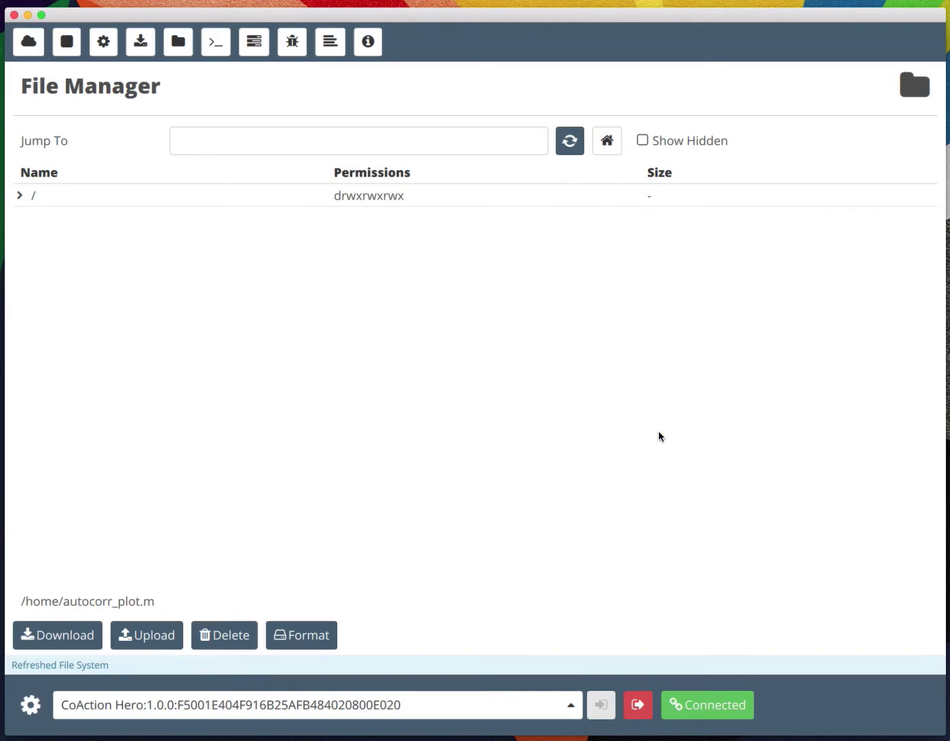
left_click(20, 195)
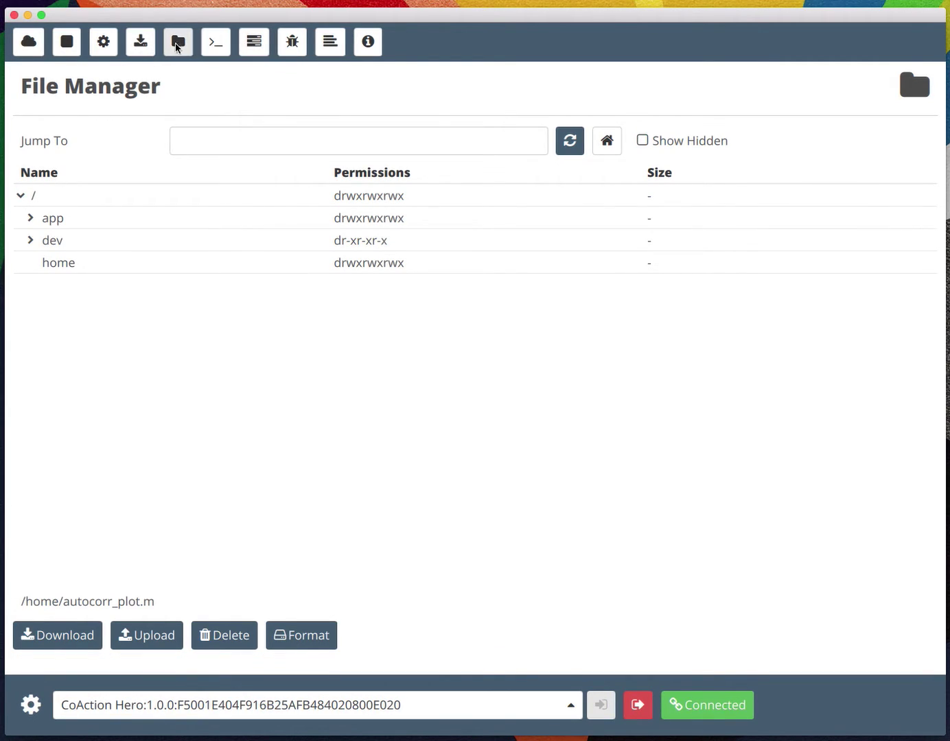
left_click(29, 218)
Run the HelloWorld app three more times from the terminal.
left_click(215, 43)
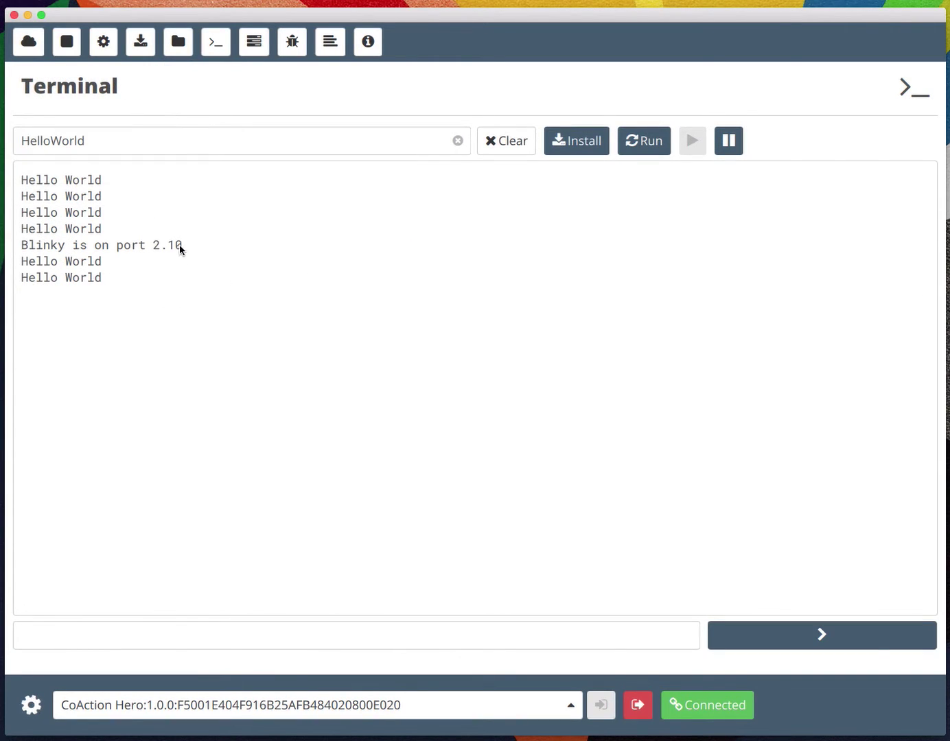
left_click(646, 142)
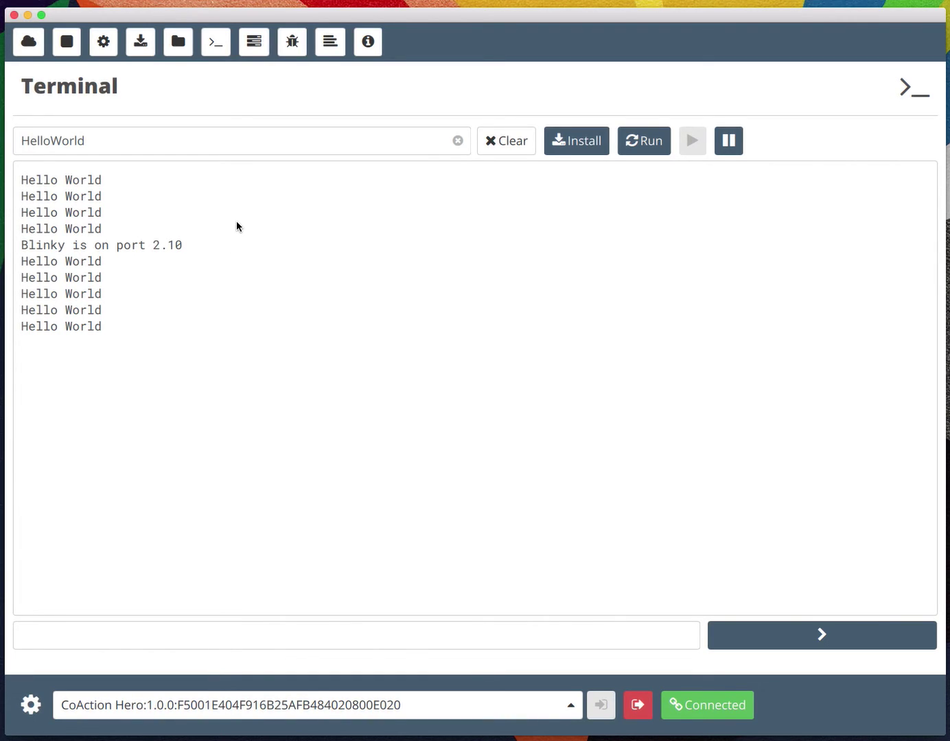
Kill the running Blinky process in the Task Manager.
left_click(252, 45)
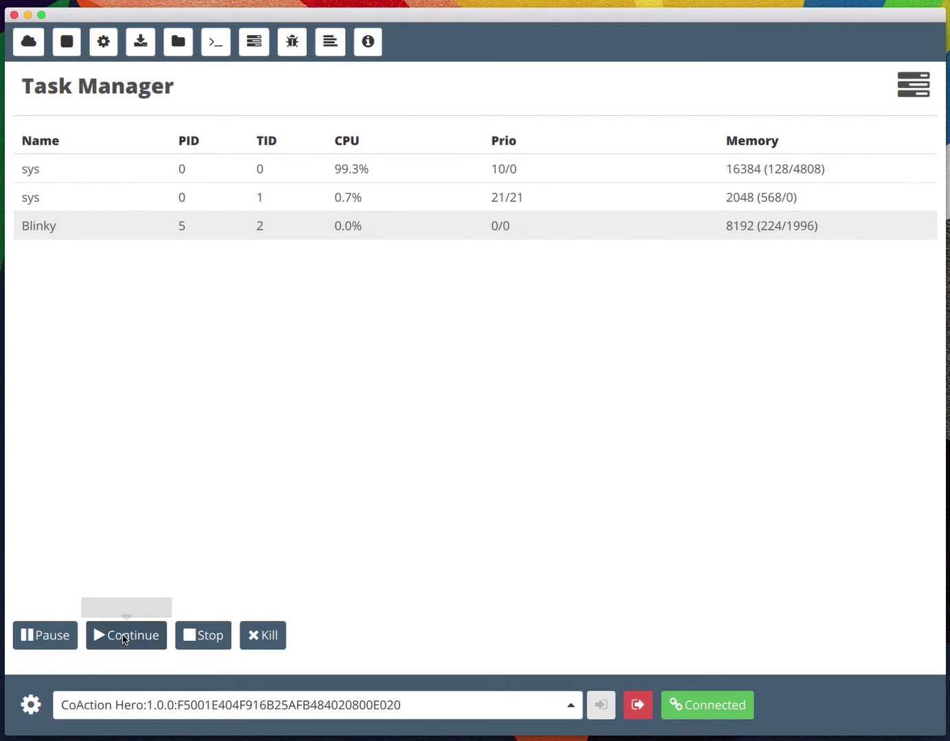
left_click(267, 637)
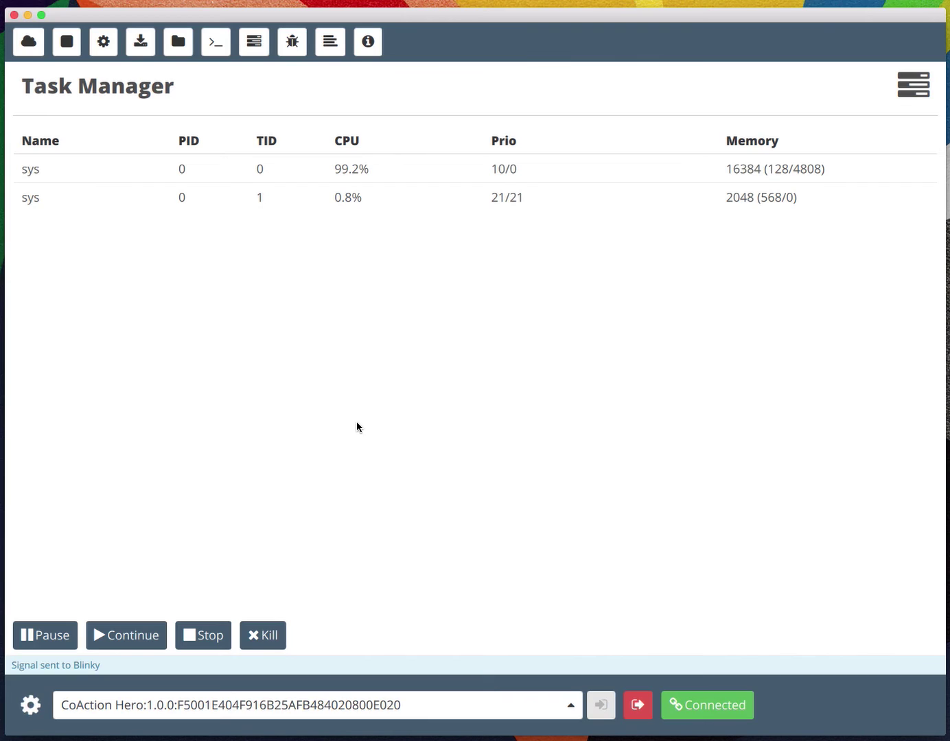
Examine the Debug Trace, the Console Log back to its earliest entries, and the About information for the application and board.
left_click(292, 41)
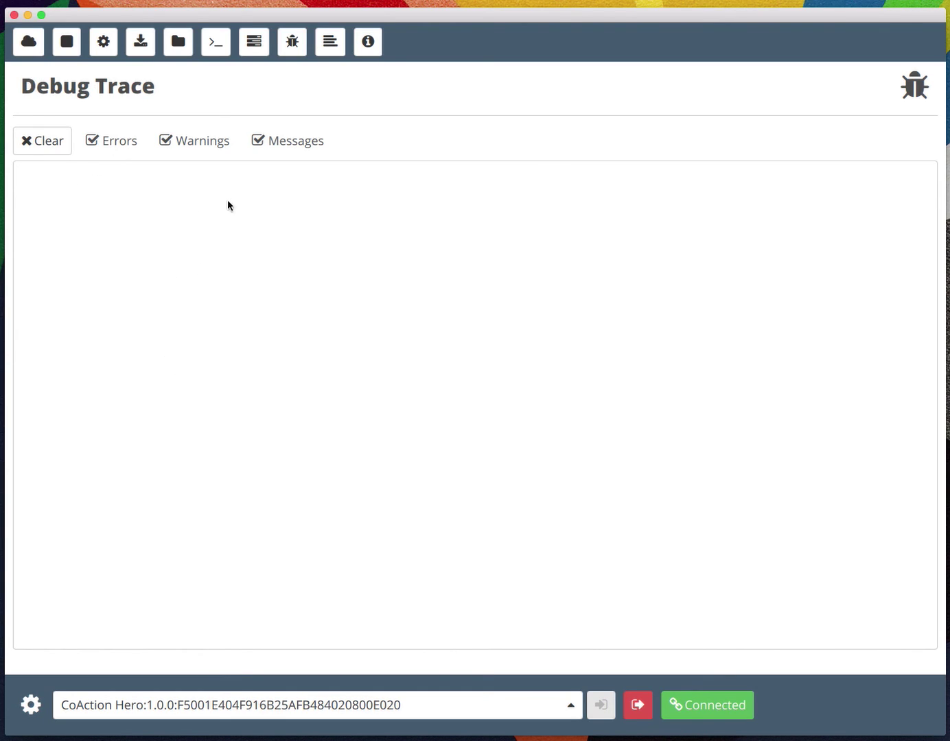
left_click(327, 49)
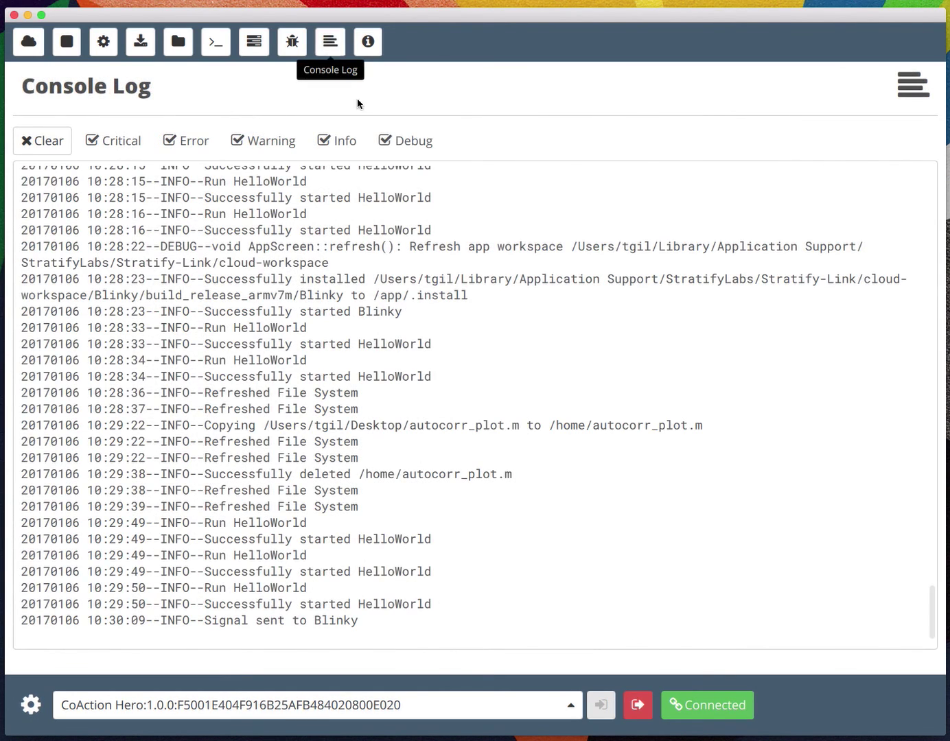
scroll(457, 344, "up", 10)
scroll(457, 350, "up", 15)
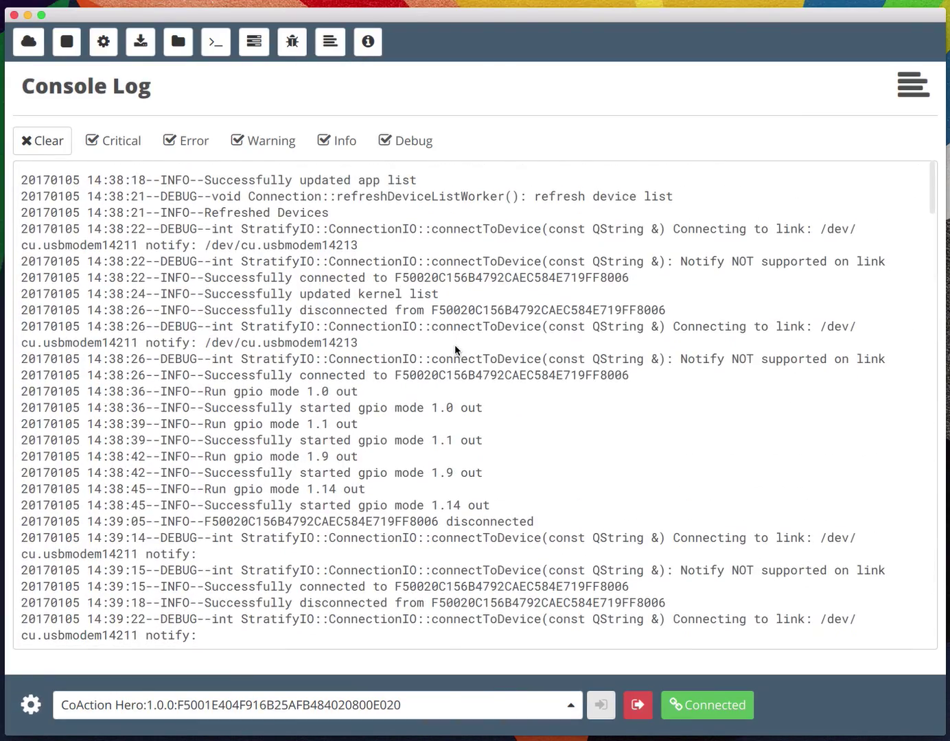
left_click(369, 42)
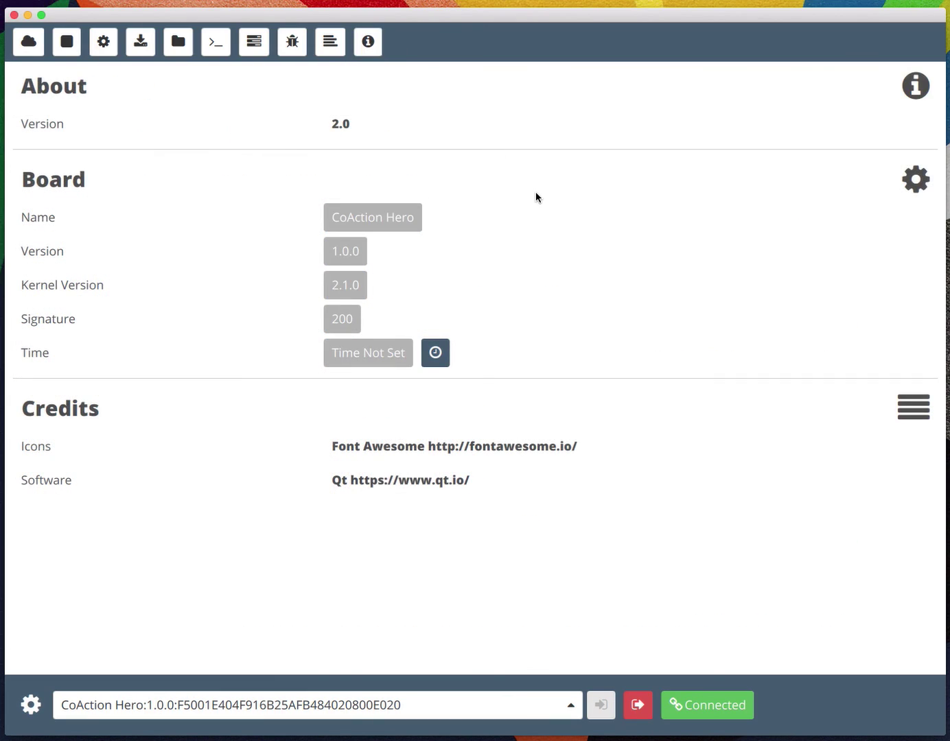